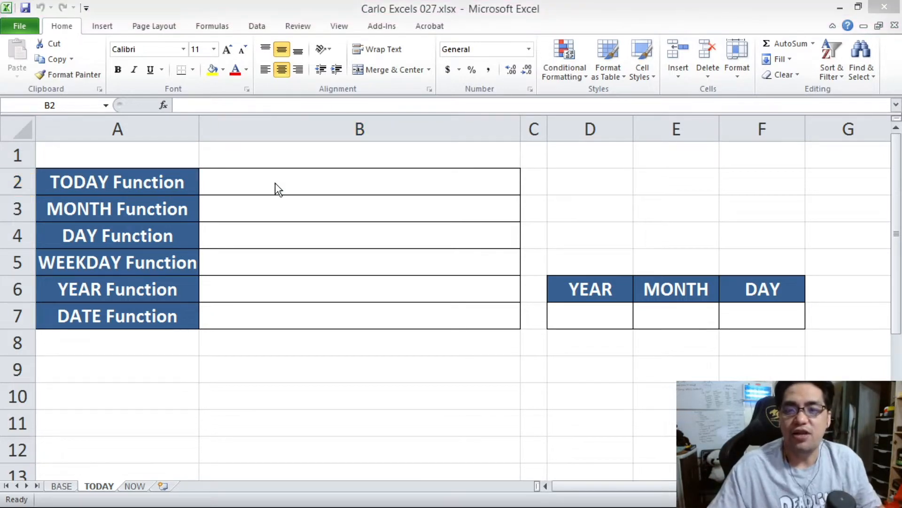
Enter the formula =TODAY() in cell B2, beside the TODAY Function label
{"action": "left_click", "coordinate": [275, 183]}
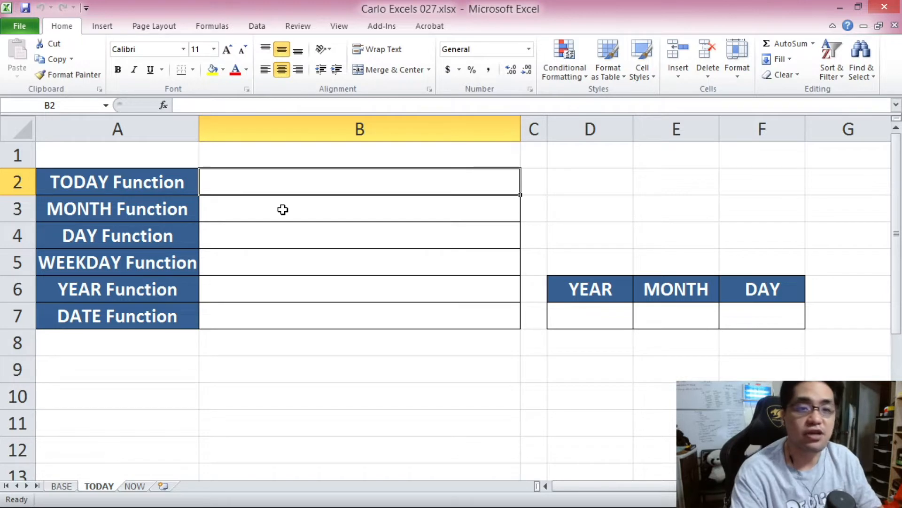
{"action": "type", "text": "=T"}
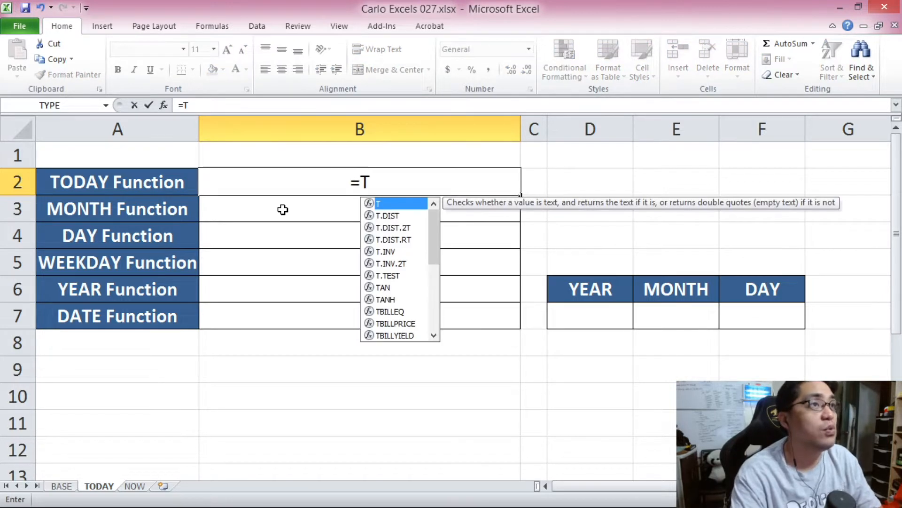
{"action": "type", "text": "ODAY"}
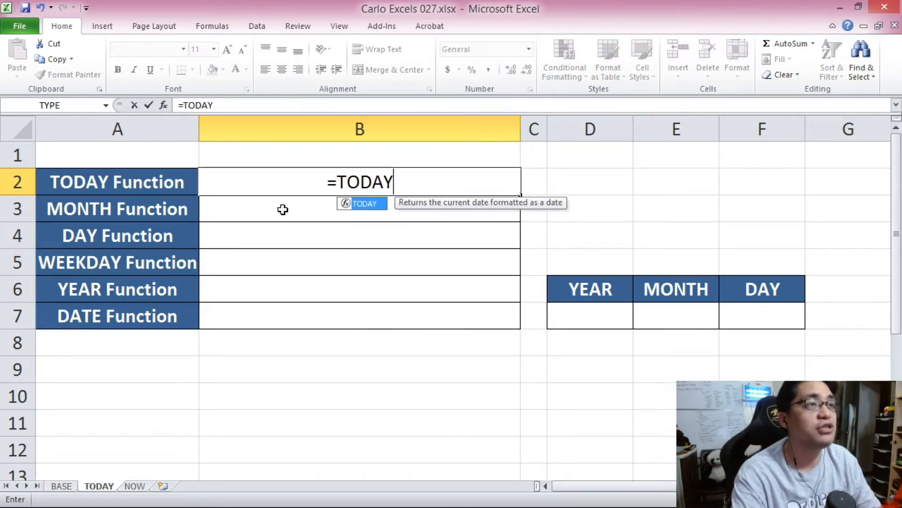
{"action": "type", "text": "("}
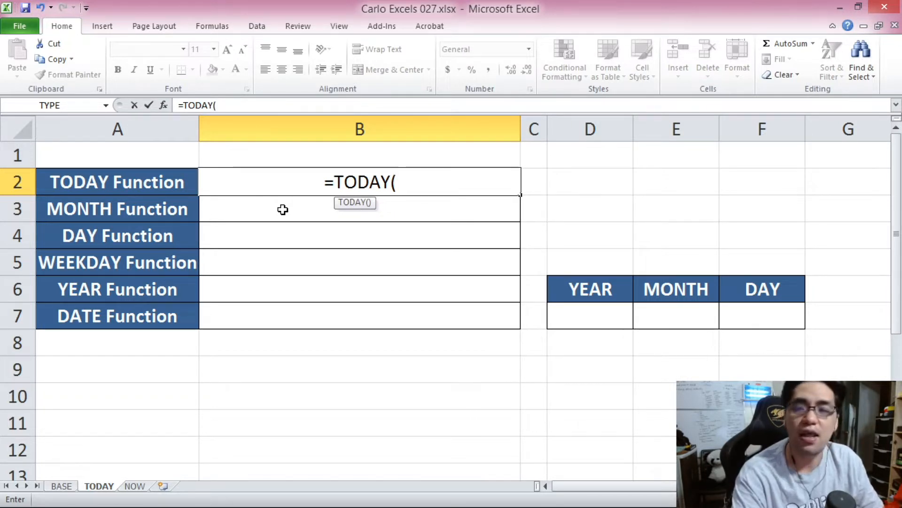
{"action": "type", "text": ")"}
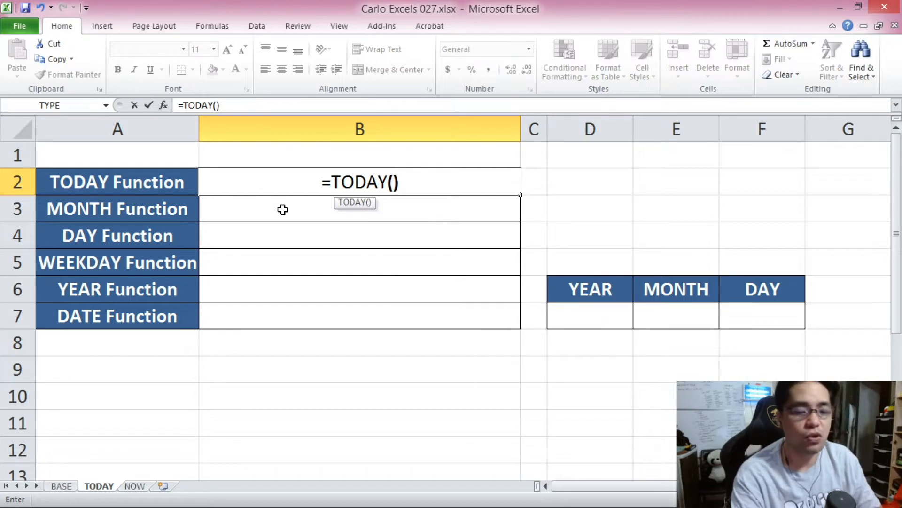
{"action": "key", "text": "Return"}
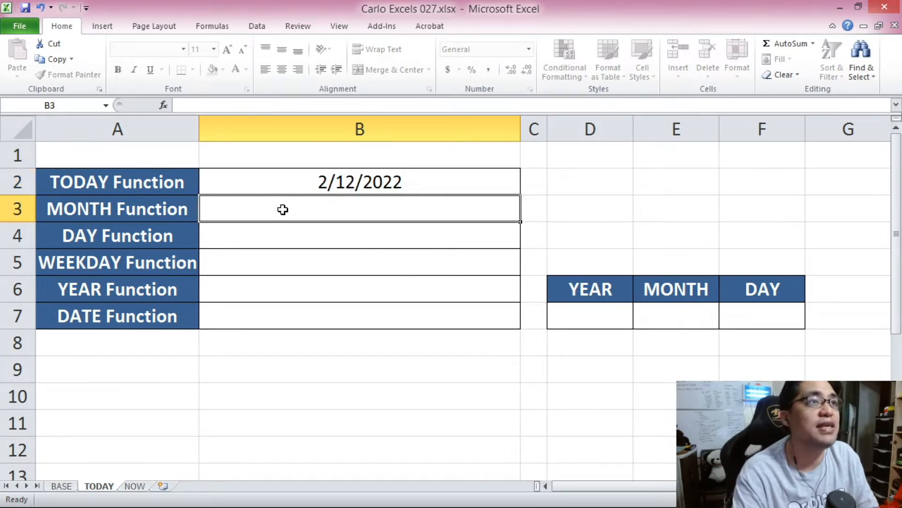
Format cell B2 as a Date with the long type *Wednesday, March 14, 2001
{"action": "left_click", "coordinate": [336, 182]}
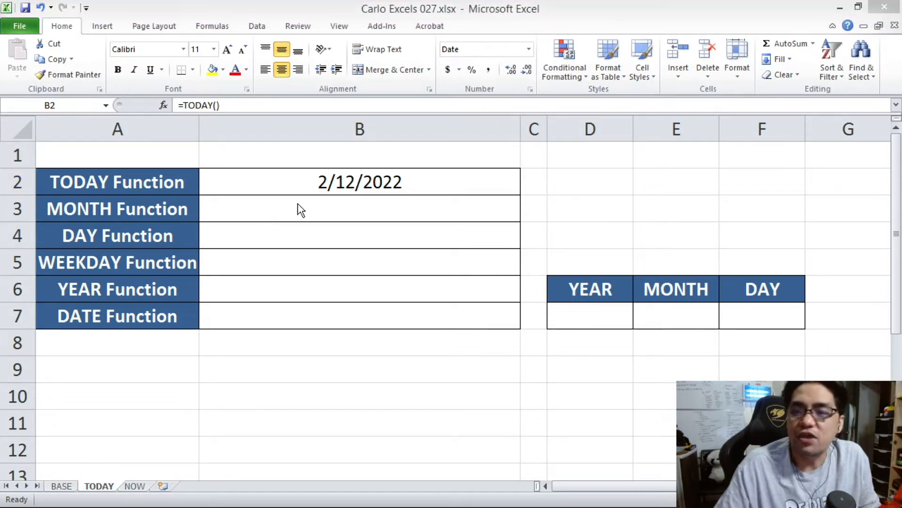
{"action": "right_click", "coordinate": [368, 186]}
{"action": "left_click", "coordinate": [417, 378]}
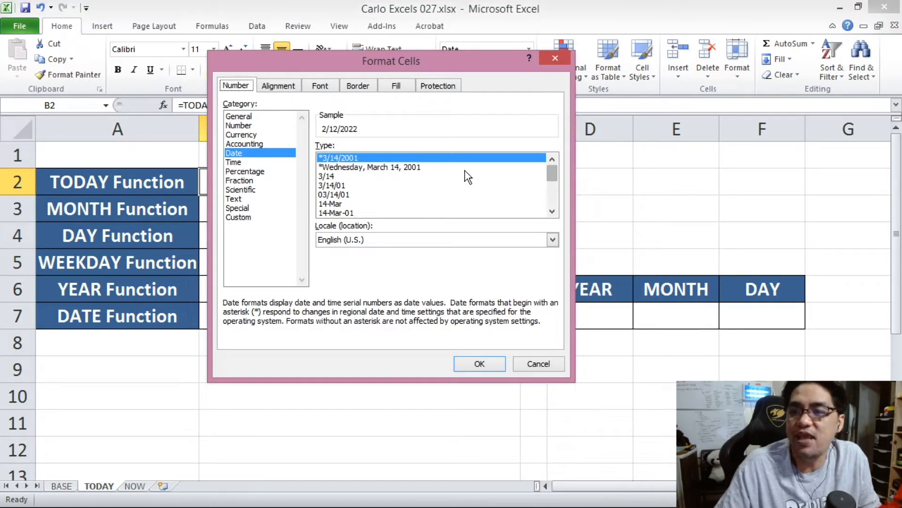
{"action": "left_click", "coordinate": [446, 167]}
{"action": "left_click", "coordinate": [490, 358]}
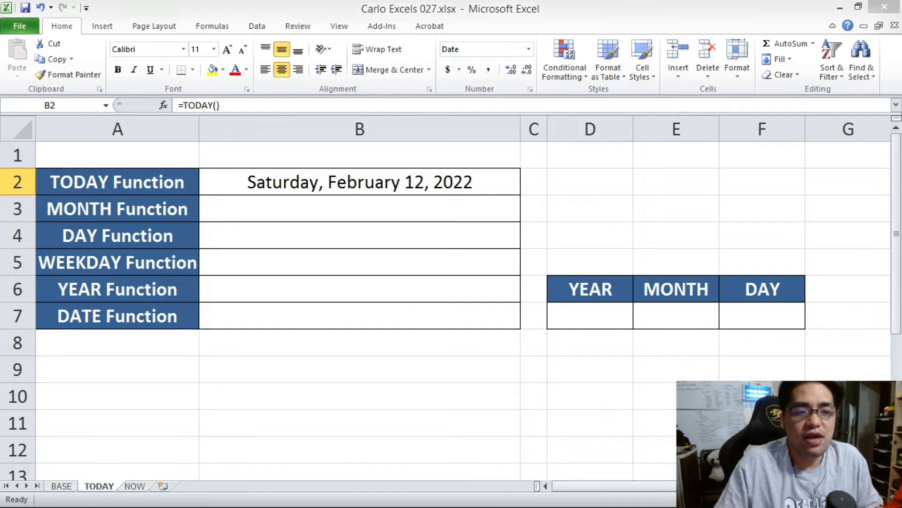
Try to change the system date to February 14, 2022 in the Windows date and time settings
{"action": "left_click_drag", "start_coordinate": [390, 78], "coordinate": [368, 62]}
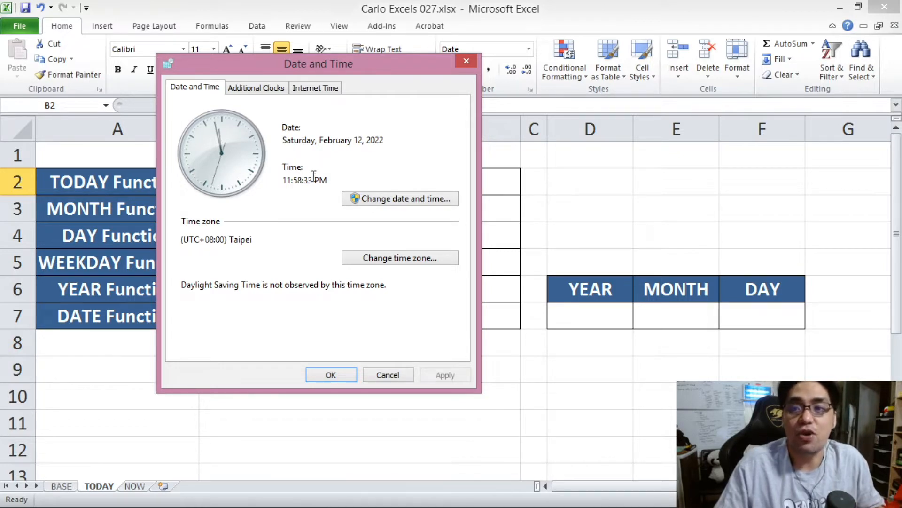
{"action": "left_click", "coordinate": [358, 200]}
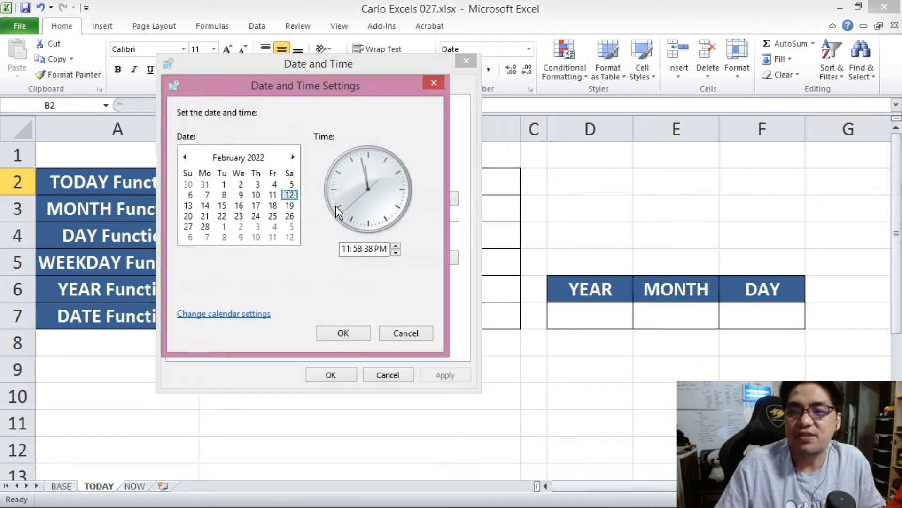
{"action": "left_click", "coordinate": [206, 207]}
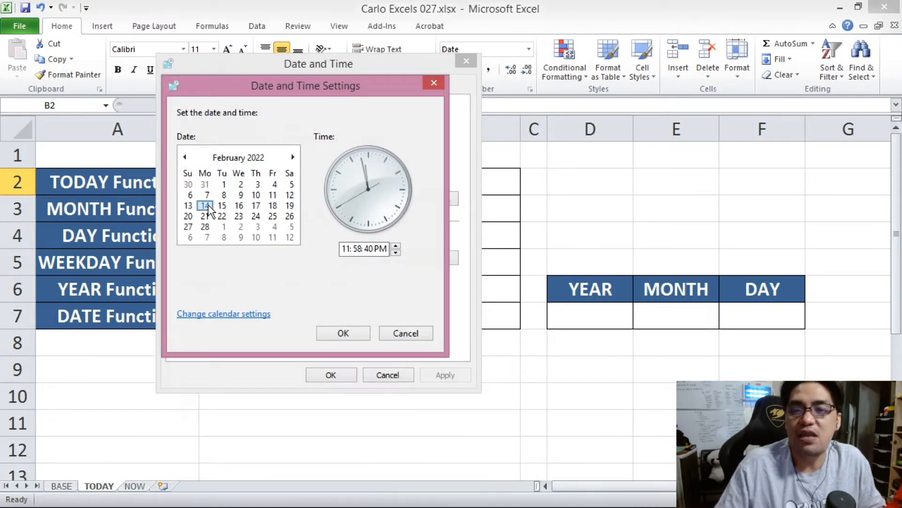
{"action": "left_click", "coordinate": [343, 332]}
{"action": "left_click", "coordinate": [347, 375]}
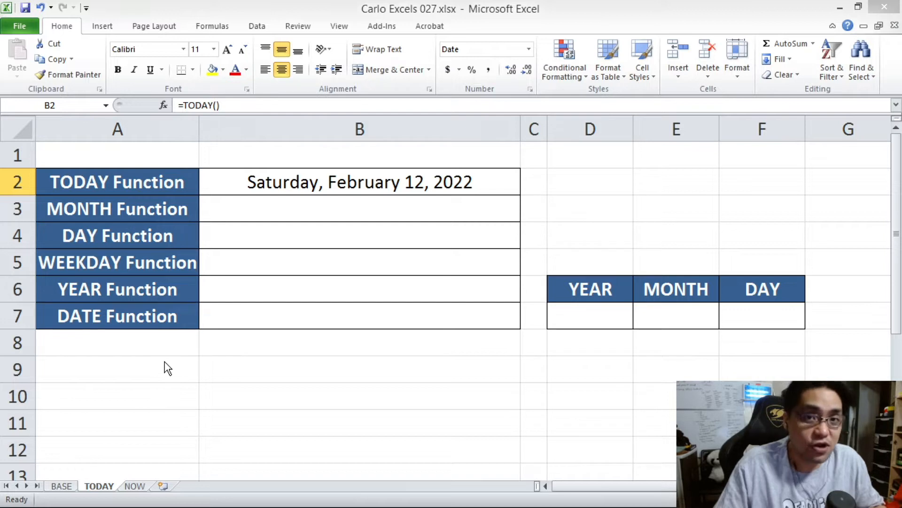
Enter the placeholder text asdada in cell D2 to trigger a recalculation of the TODAY formula
{"action": "left_click", "coordinate": [585, 187]}
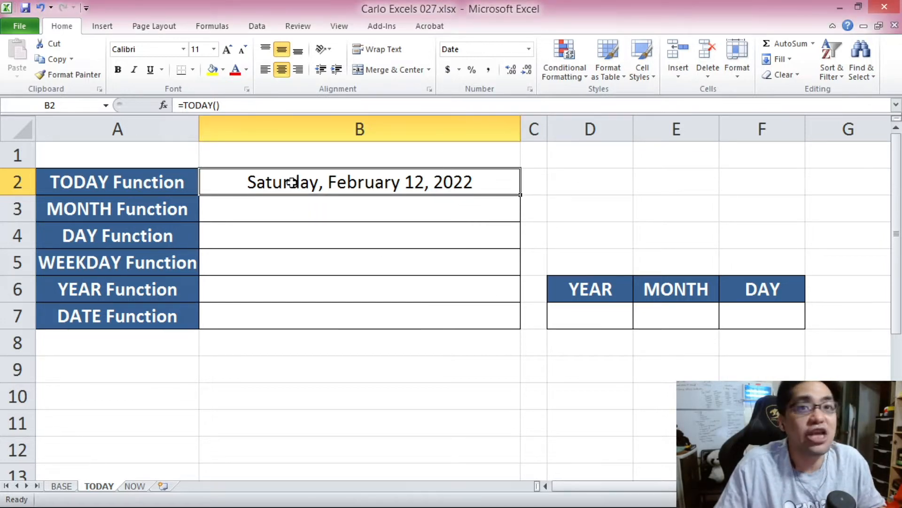
{"action": "left_click", "coordinate": [621, 185]}
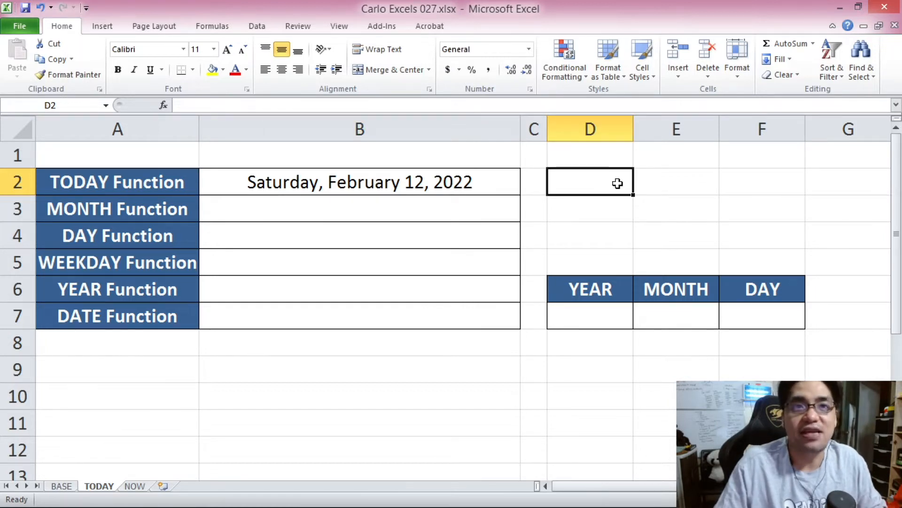
{"action": "type", "text": "asdada"}
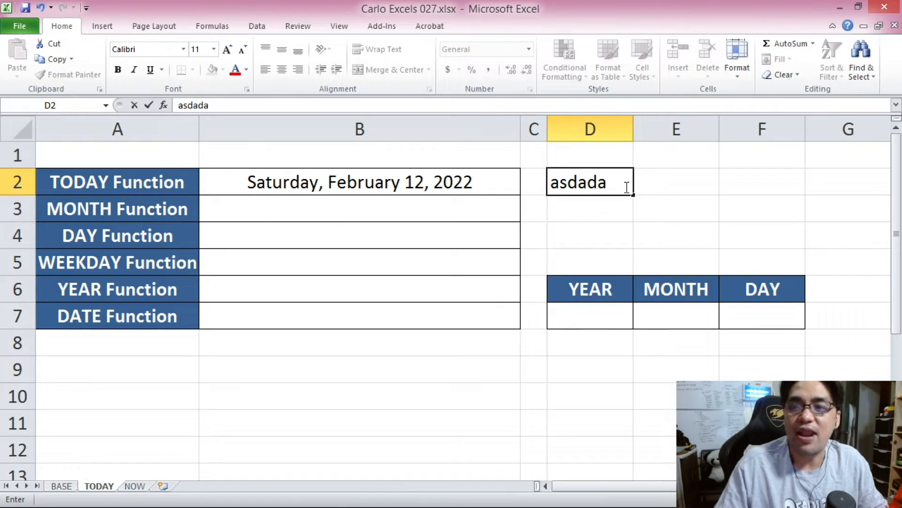
{"action": "key", "text": "Return"}
{"action": "left_click", "coordinate": [371, 187]}
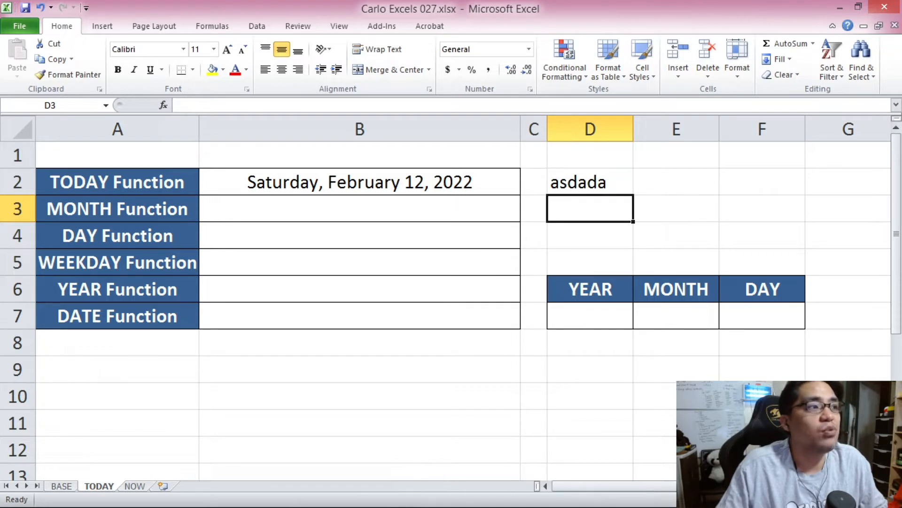
Check the current date and time in Windows, and enter asdada in cell E2 to recalculate the TODAY formula
{"action": "left_click_drag", "start_coordinate": [0, 160], "coordinate": [209, 50]}
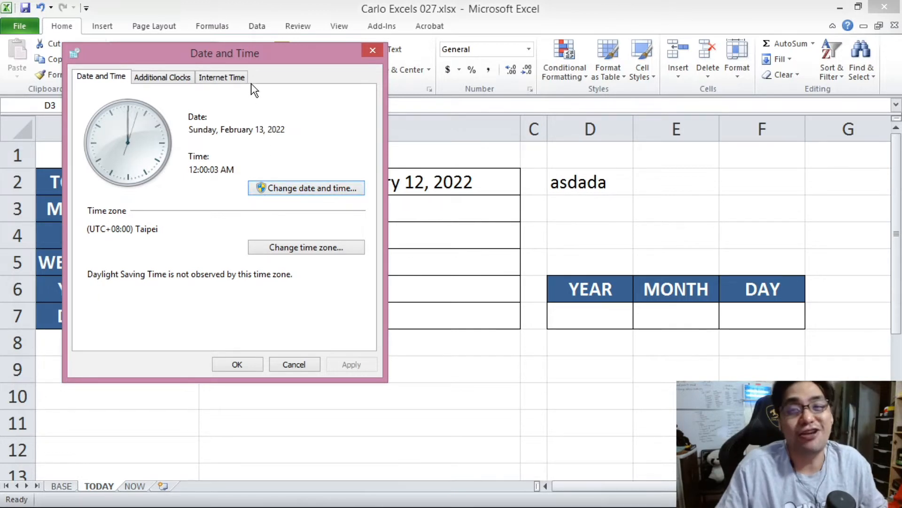
{"action": "left_click_drag", "start_coordinate": [245, 58], "coordinate": [0, 62]}
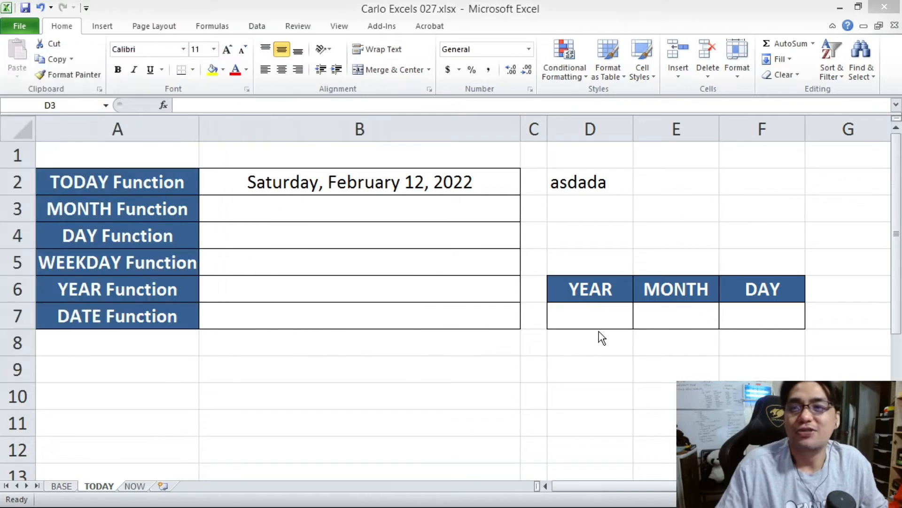
{"action": "left_click", "coordinate": [433, 182]}
{"action": "left_click", "coordinate": [577, 182]}
{"action": "left_click", "coordinate": [654, 181]}
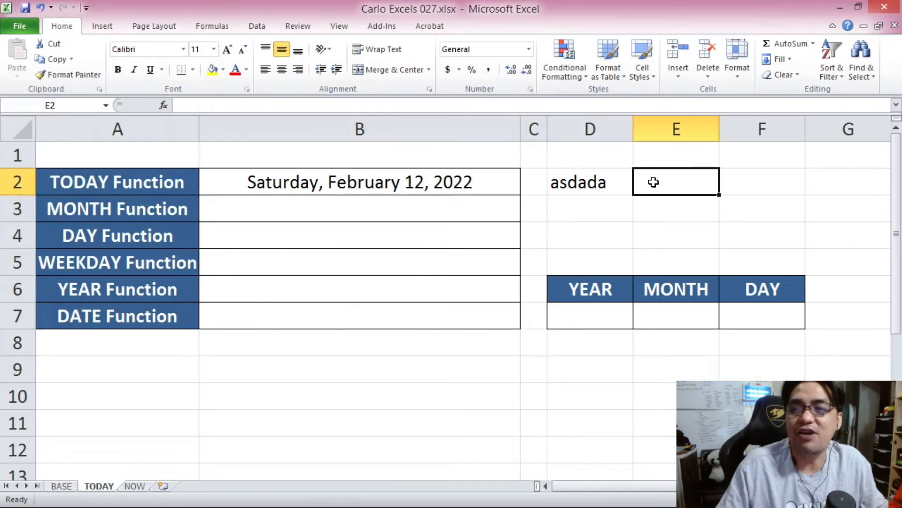
{"action": "type", "text": "asdada"}
{"action": "key", "text": "Return"}
{"action": "left_click", "coordinate": [463, 184]}
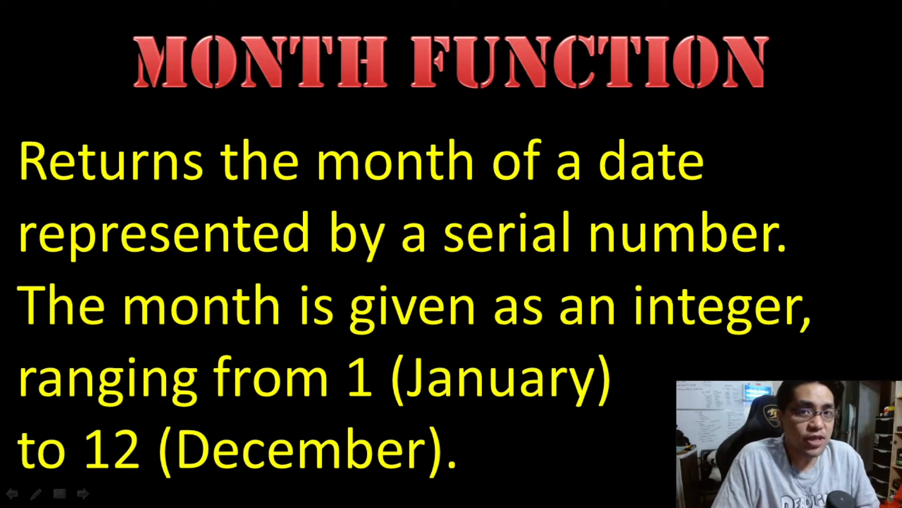
View the slide on the MONTH function's arguments, switch back to Excel, and enter =MONTH(B2) in cell B3
{"action": "key", "text": "Right"}
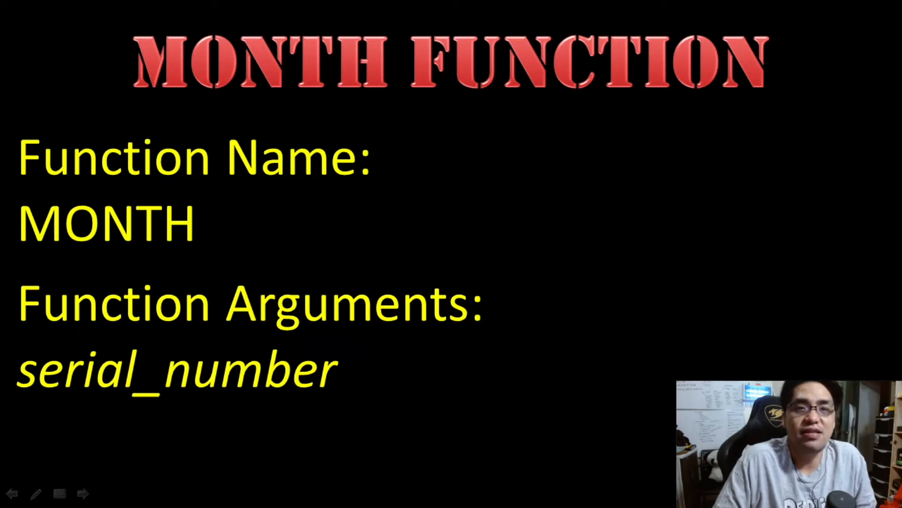
{"action": "key", "text": "alt+Tab"}
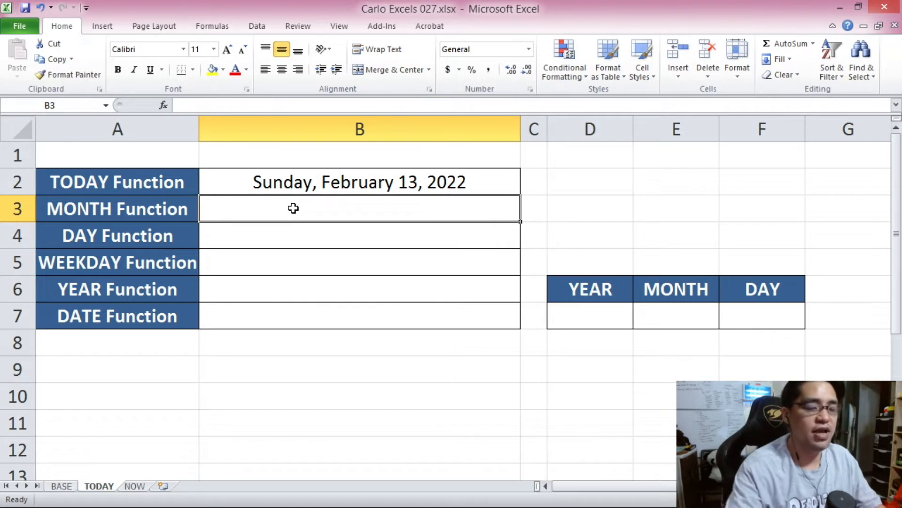
{"action": "type", "text": "=MONTH"}
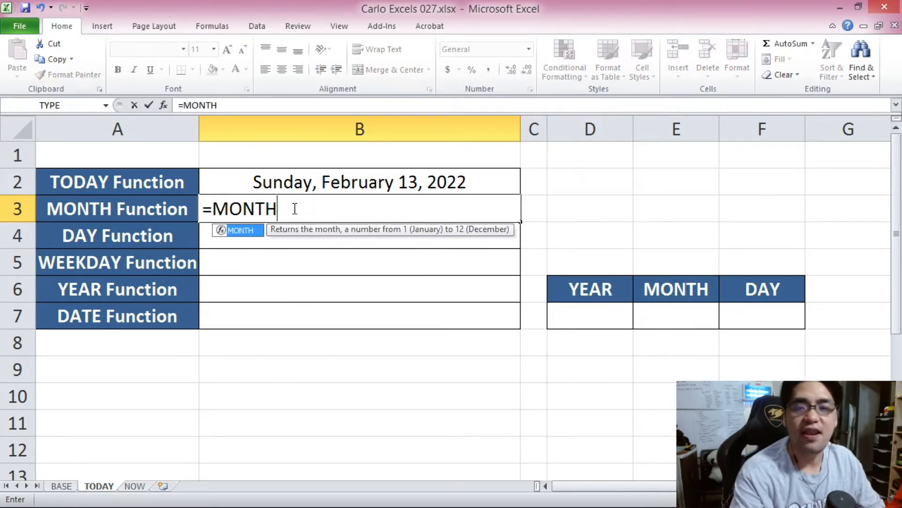
{"action": "type", "text": "("}
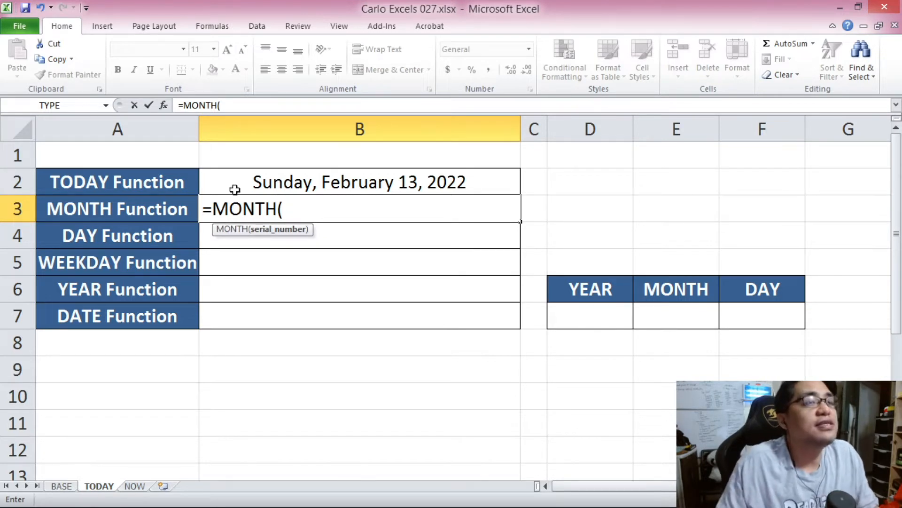
{"action": "left_click", "coordinate": [294, 180]}
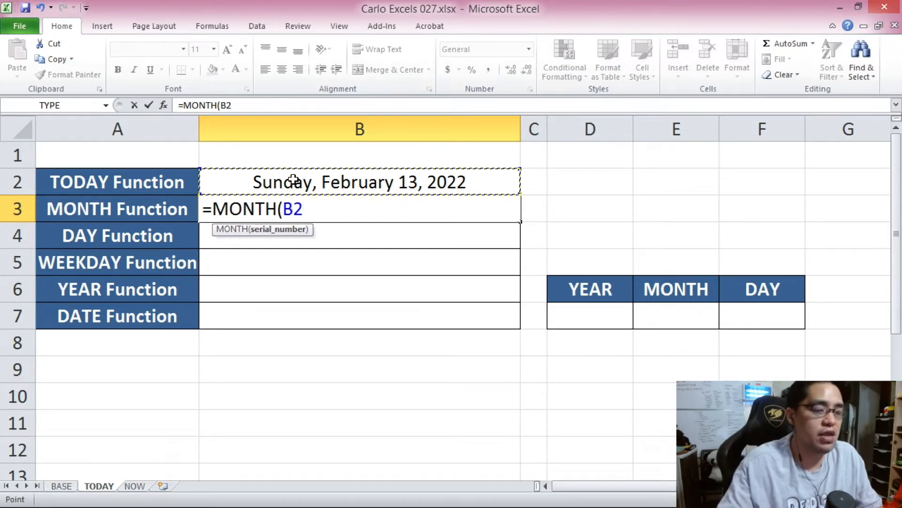
{"action": "type", "text": ")"}
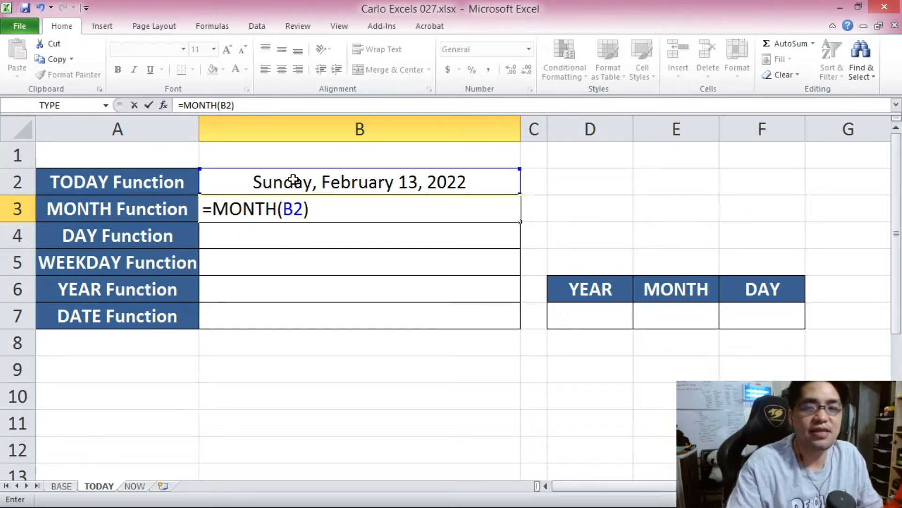
{"action": "key", "text": "Return"}
Center the contents of cells B2:B7 horizontally and compare the MONTH result with the date in B2
{"action": "left_click", "coordinate": [262, 206]}
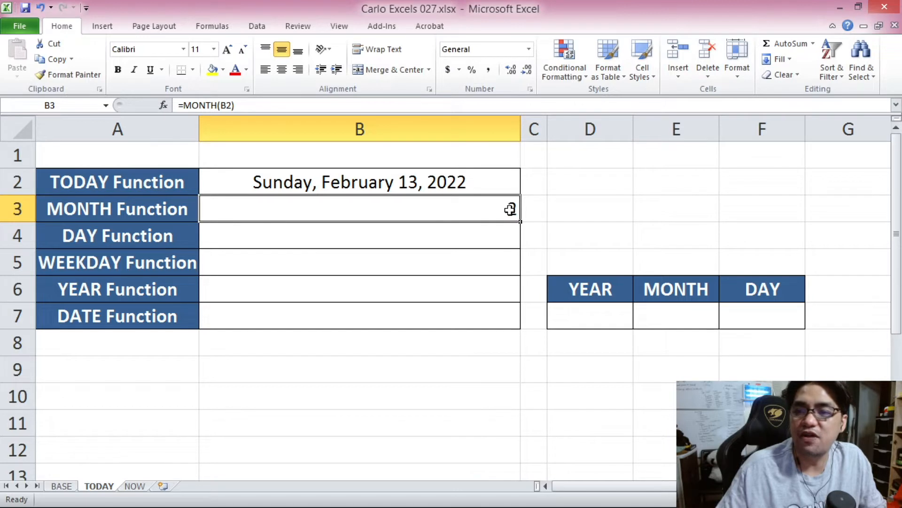
{"action": "left_click_drag", "start_coordinate": [336, 188], "coordinate": [352, 316]}
{"action": "left_click", "coordinate": [278, 70]}
{"action": "left_click", "coordinate": [279, 70]}
{"action": "left_click", "coordinate": [360, 208]}
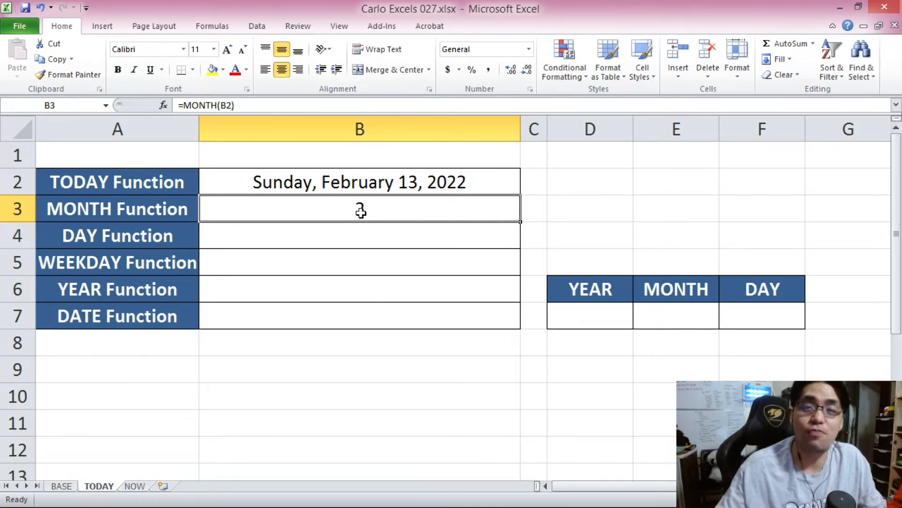
{"action": "left_click", "coordinate": [372, 185]}
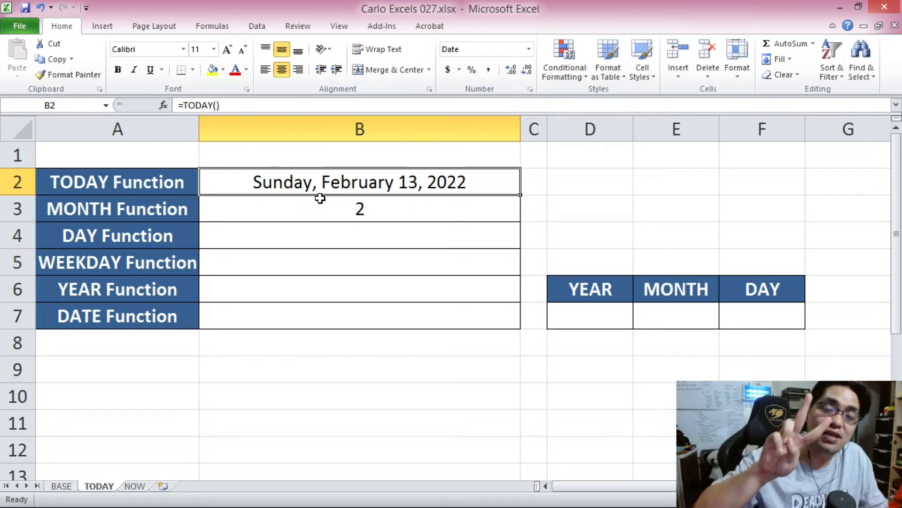
{"action": "left_click", "coordinate": [293, 216]}
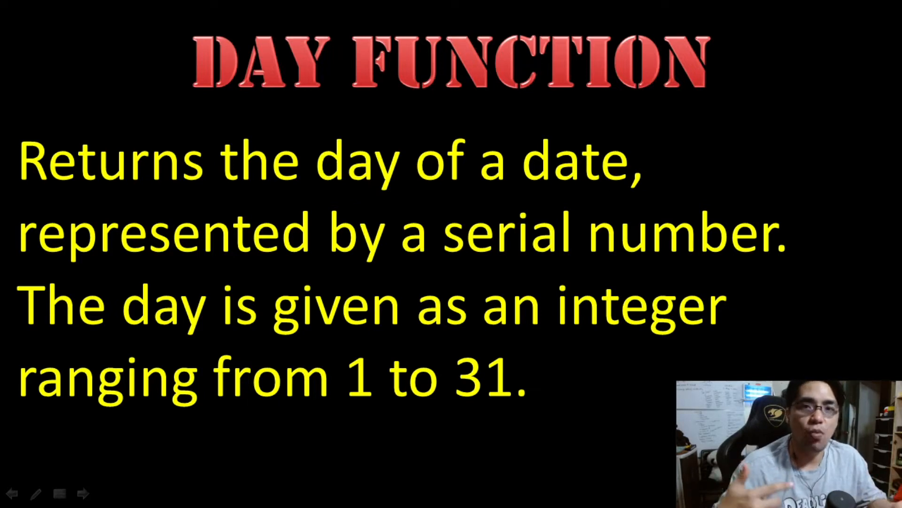
Advance past the DAY function slide, switch back to Excel, and enter =DAY(B2) in cell B4
{"action": "key", "text": "Right"}
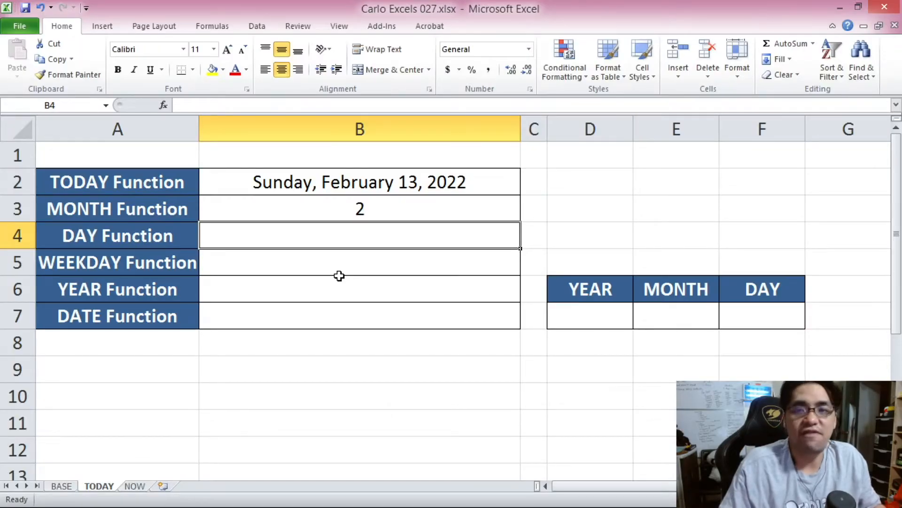
{"action": "type", "text": "="}
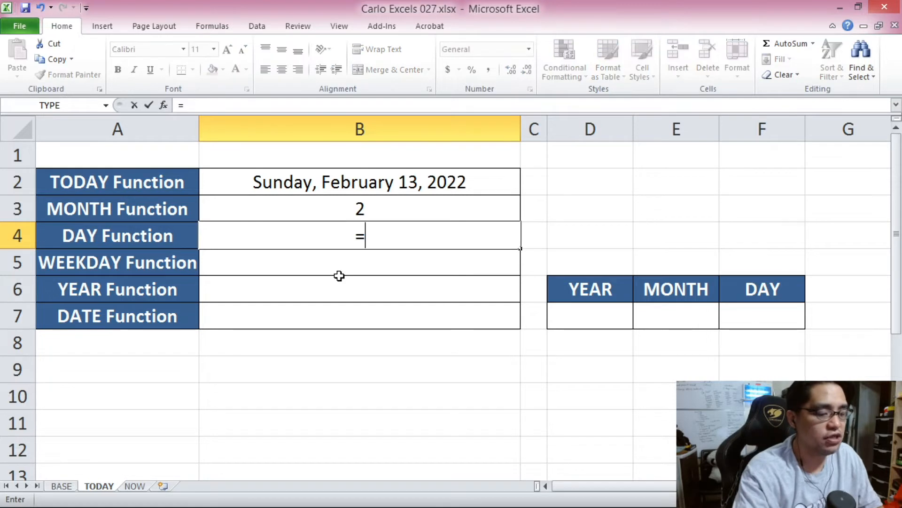
{"action": "type", "text": "DAY("}
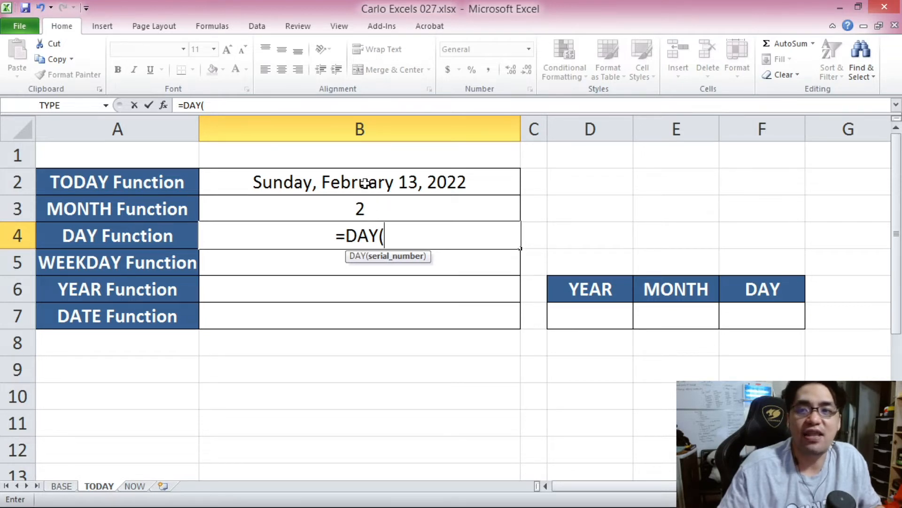
{"action": "left_click", "coordinate": [366, 182]}
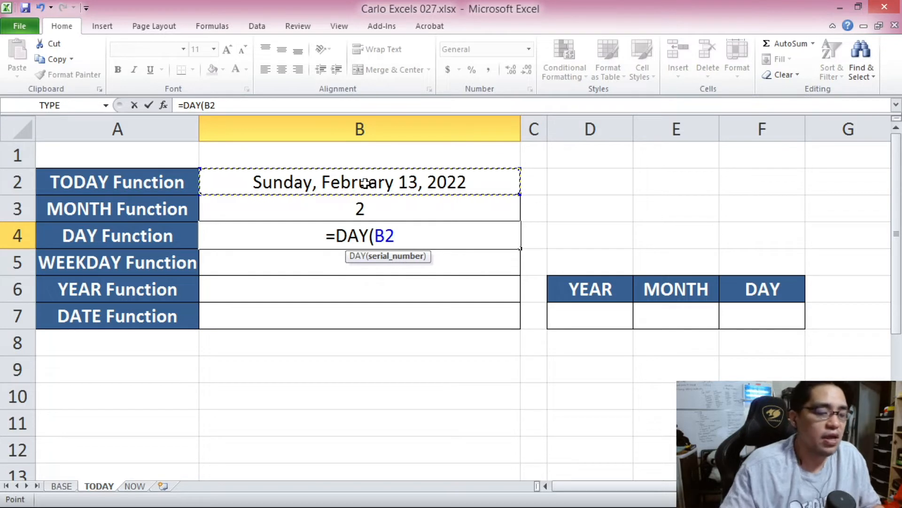
{"action": "type", "text": ")"}
{"action": "key", "text": "Return"}
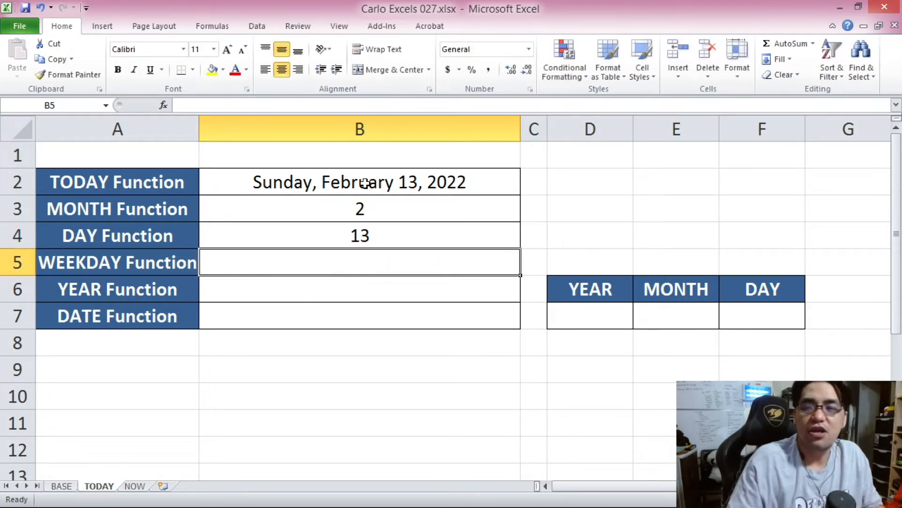
Compare the DAY result in cell B4 with the date in cell B2
{"action": "left_click", "coordinate": [385, 229]}
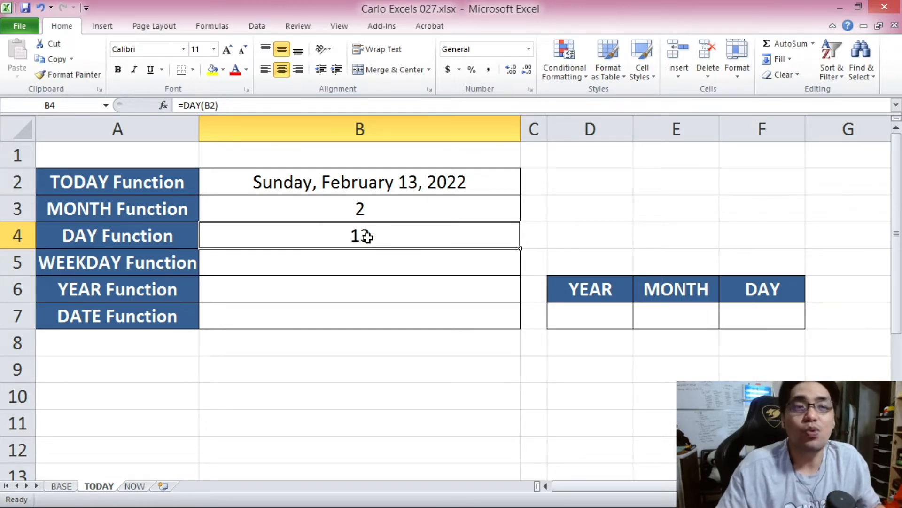
{"action": "left_click", "coordinate": [365, 182]}
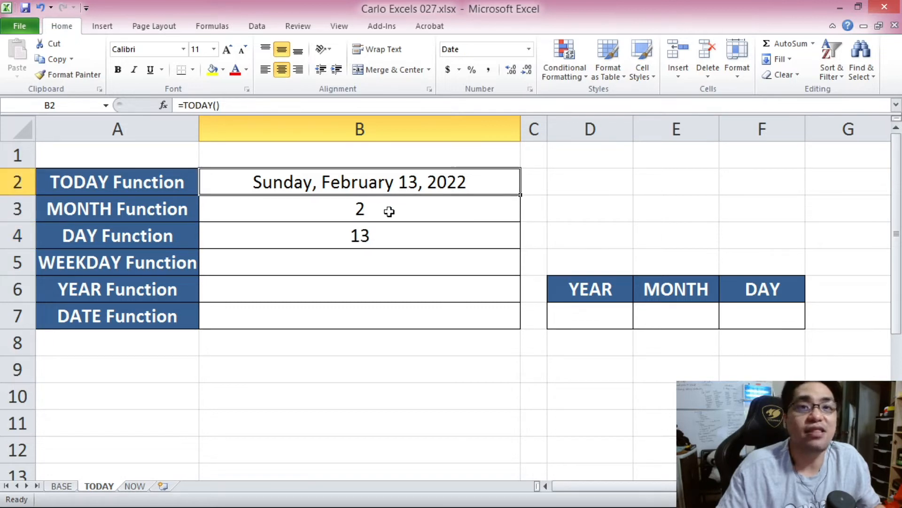
{"action": "left_click", "coordinate": [361, 232]}
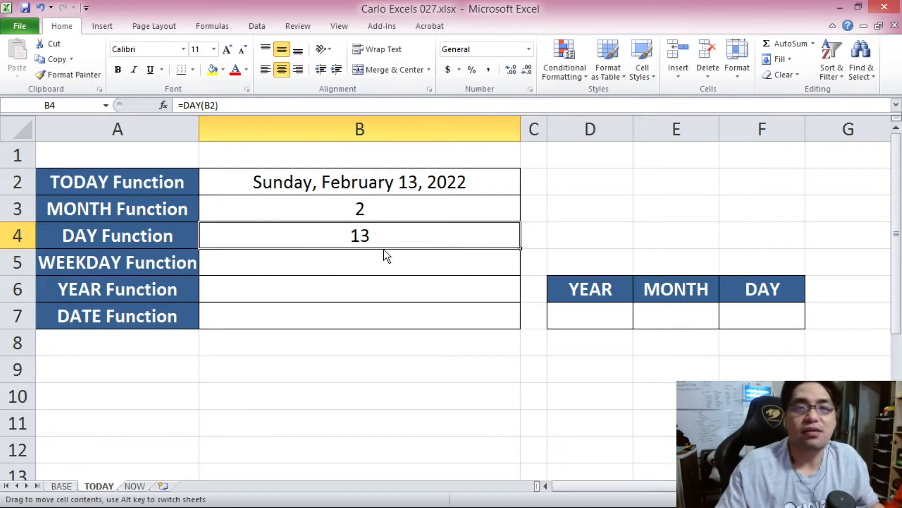
{"action": "left_click", "coordinate": [365, 190]}
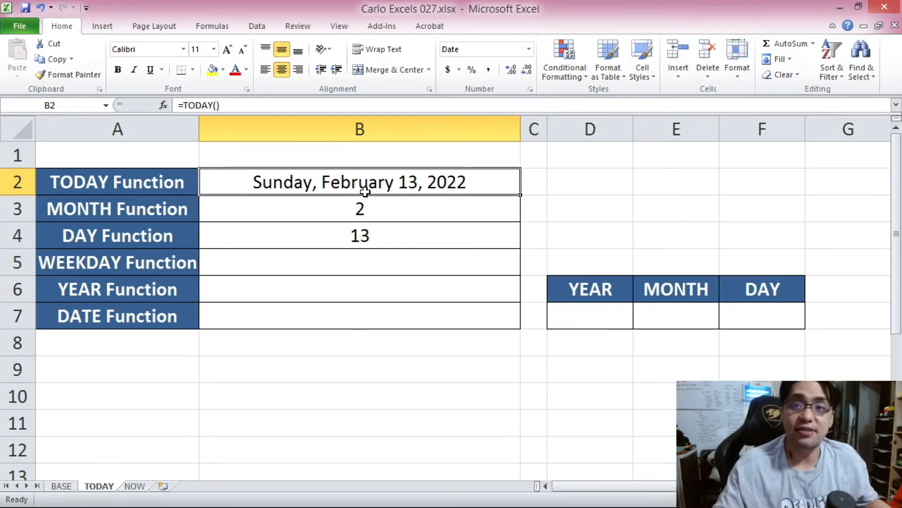
{"action": "left_click", "coordinate": [362, 244]}
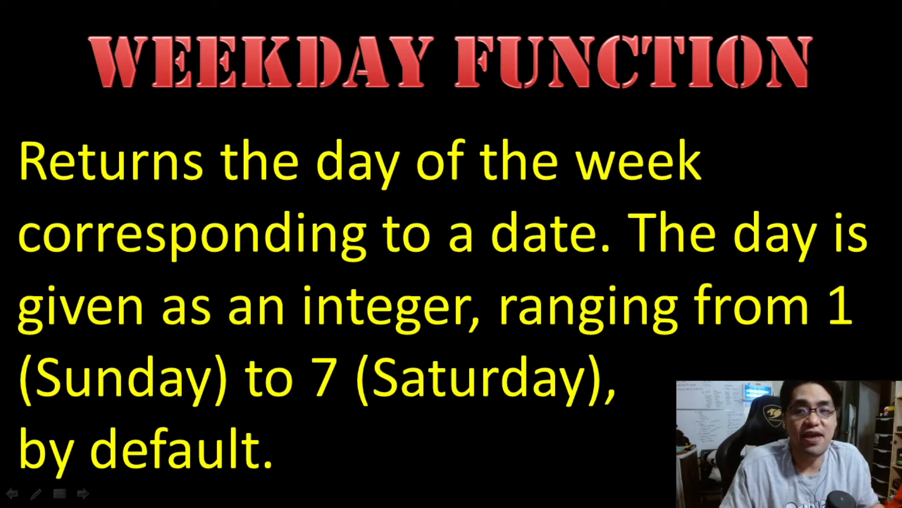
Switch from the WEEKDAY slide back to Excel and enter =WEEKDAY(B2) in cell B5, checking it against the date in B2
{"action": "key", "text": "Right"}
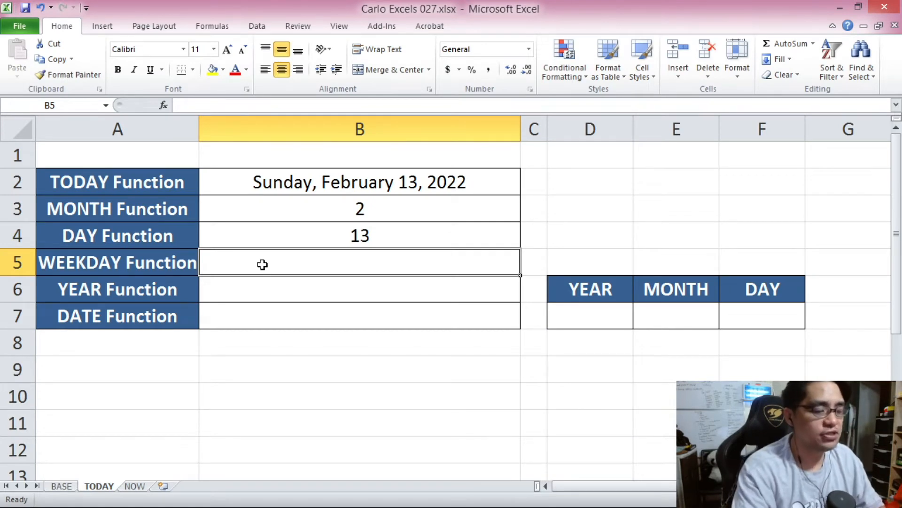
{"action": "type", "text": "=WEE"}
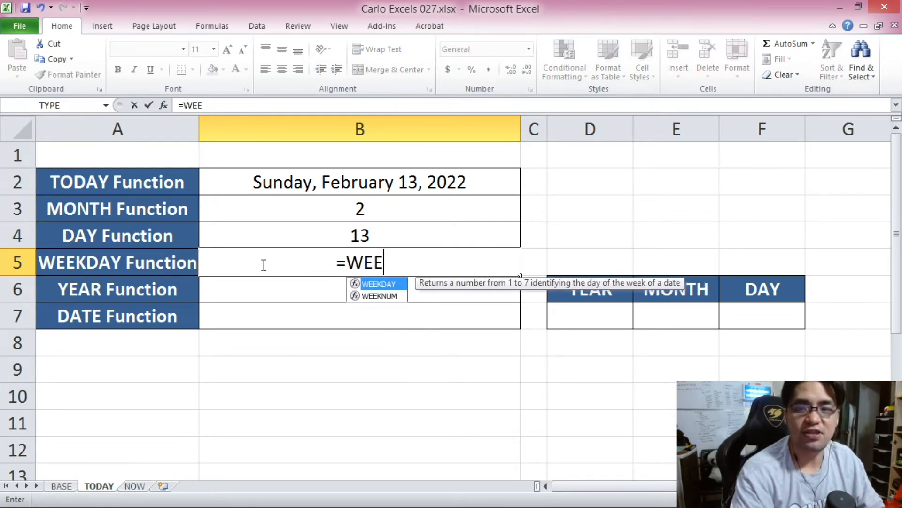
{"action": "type", "text": "KDA"}
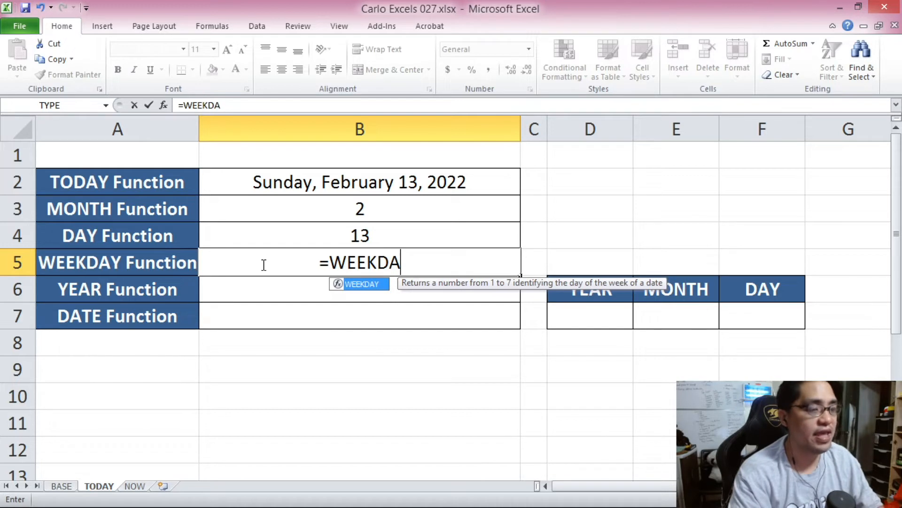
{"action": "type", "text": "Y("}
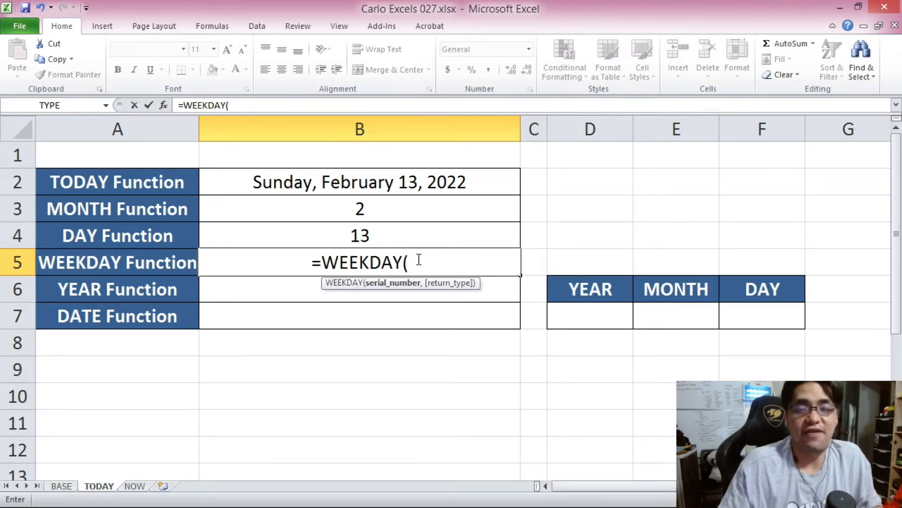
{"action": "left_click", "coordinate": [376, 184]}
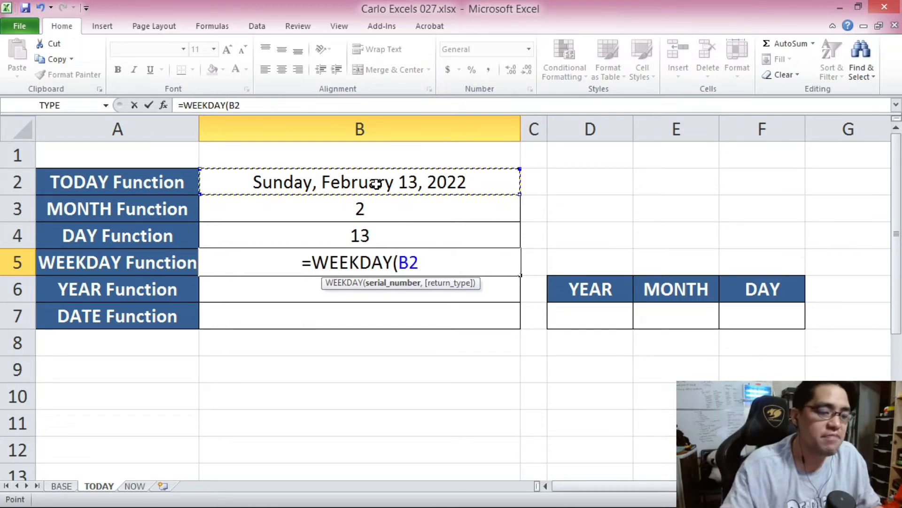
{"action": "type", "text": ")"}
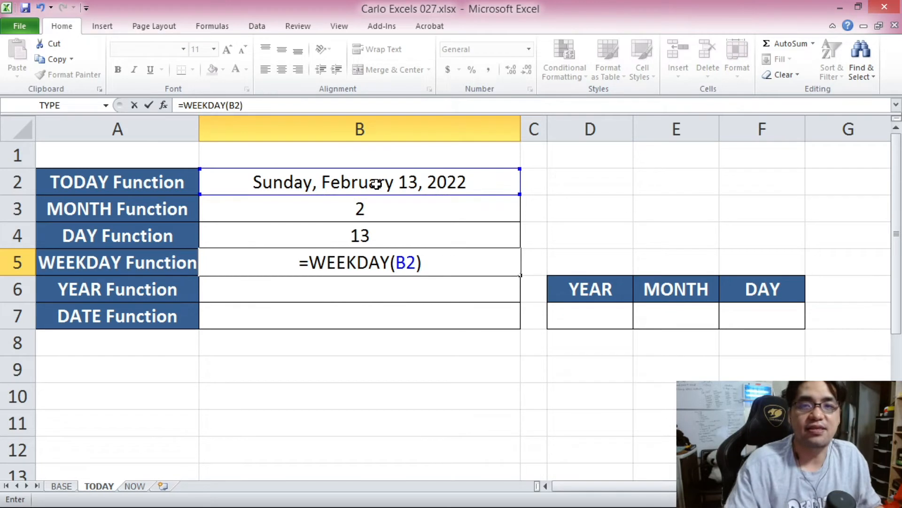
{"action": "key", "text": "Return"}
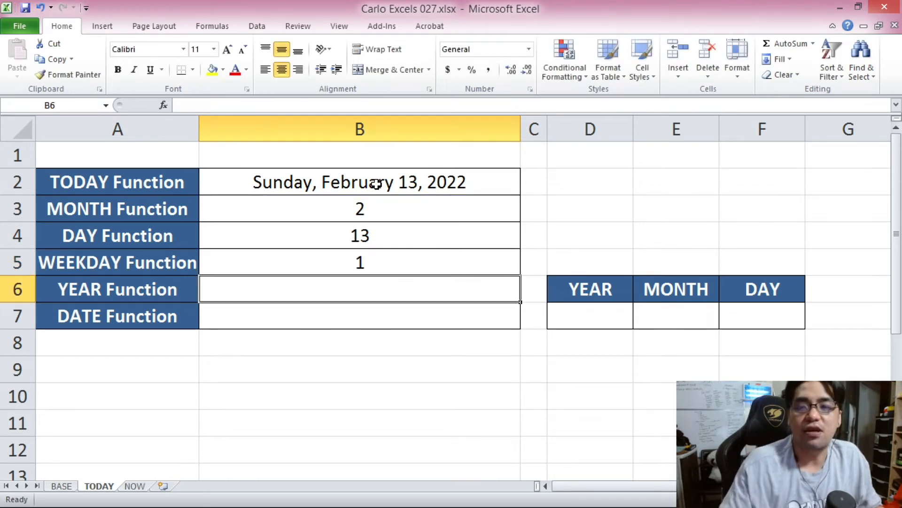
{"action": "left_click", "coordinate": [395, 267]}
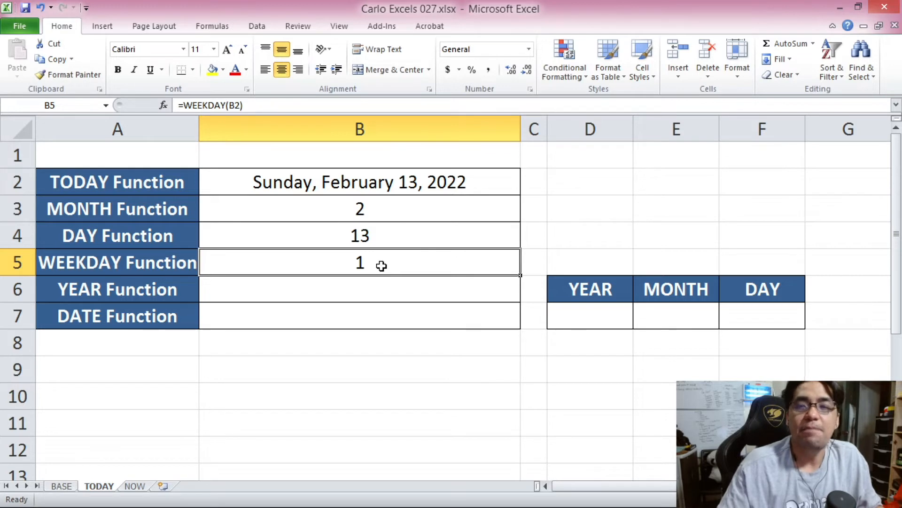
{"action": "left_click", "coordinate": [346, 181]}
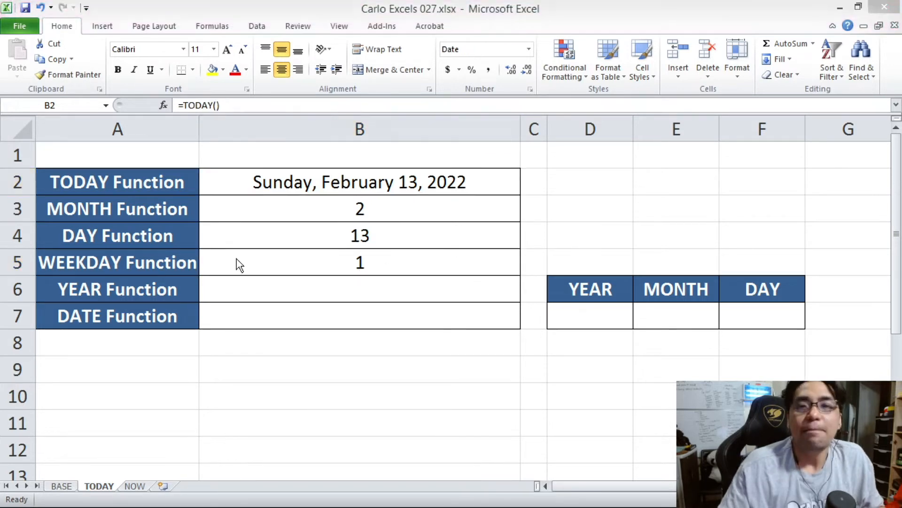
Replace the formula in cell B5 with =WEEKDAY(B2,2), choosing the return type that numbers Monday 1 through Sunday 7
{"action": "left_click", "coordinate": [282, 262]}
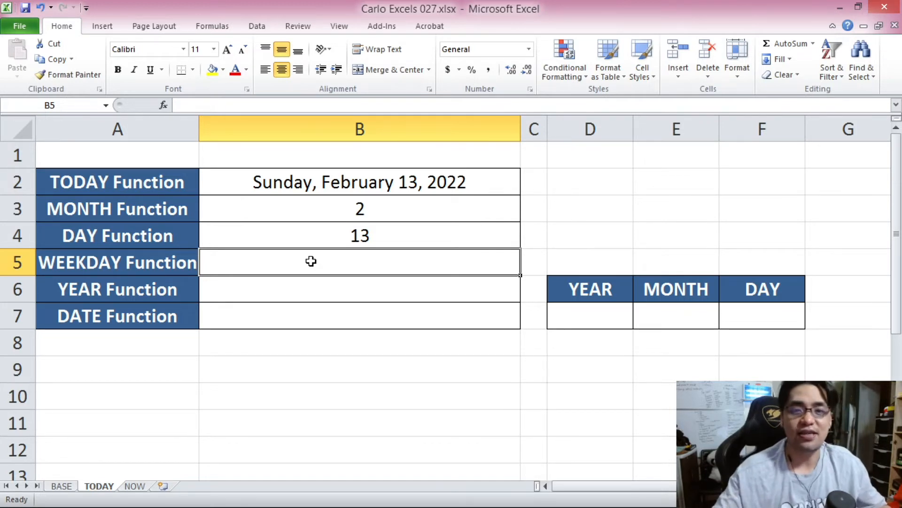
{"action": "type", "text": "=WE"}
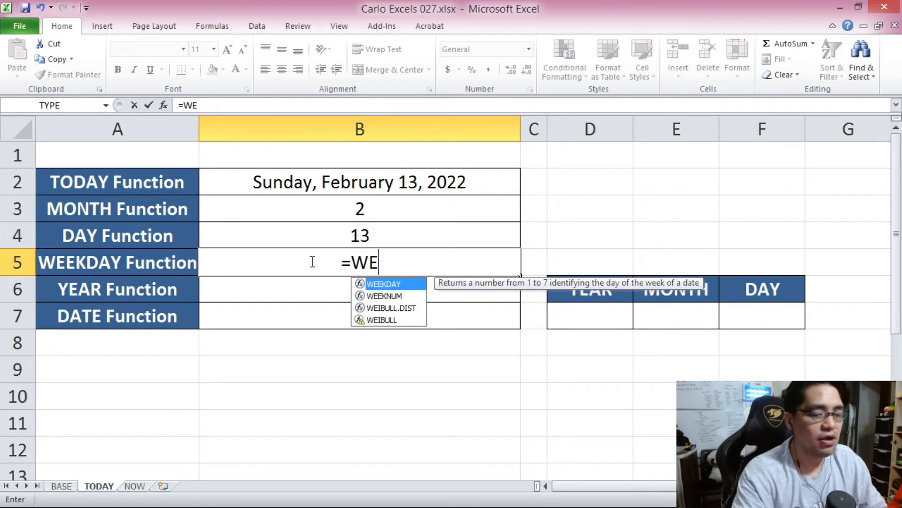
{"action": "type", "text": "EKDAY("}
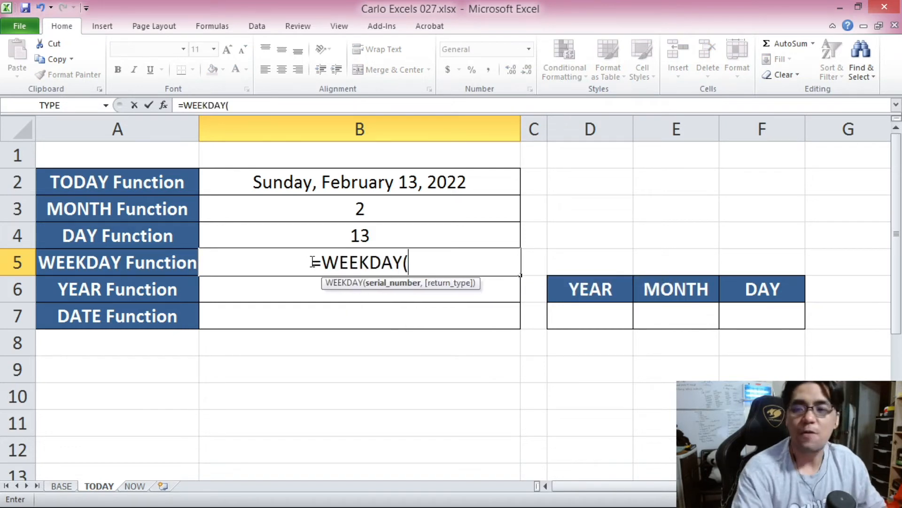
{"action": "left_click", "coordinate": [315, 183]}
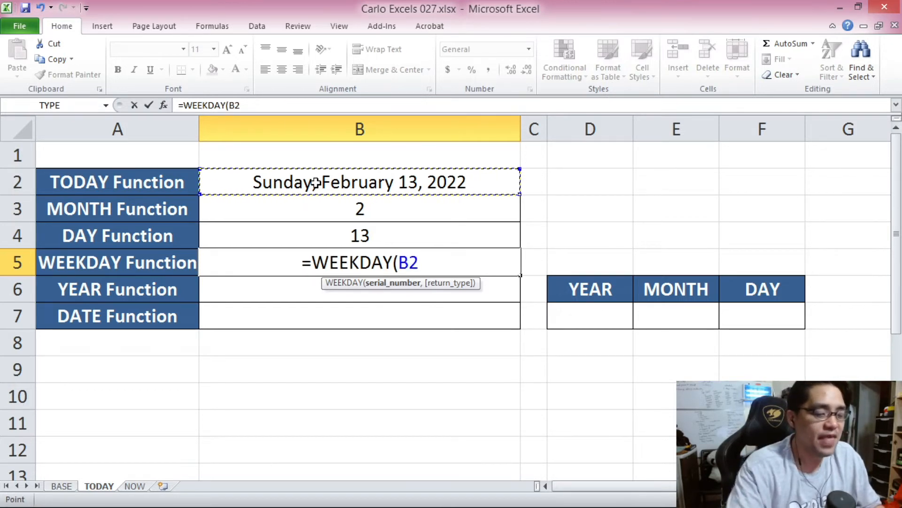
{"action": "type", "text": ","}
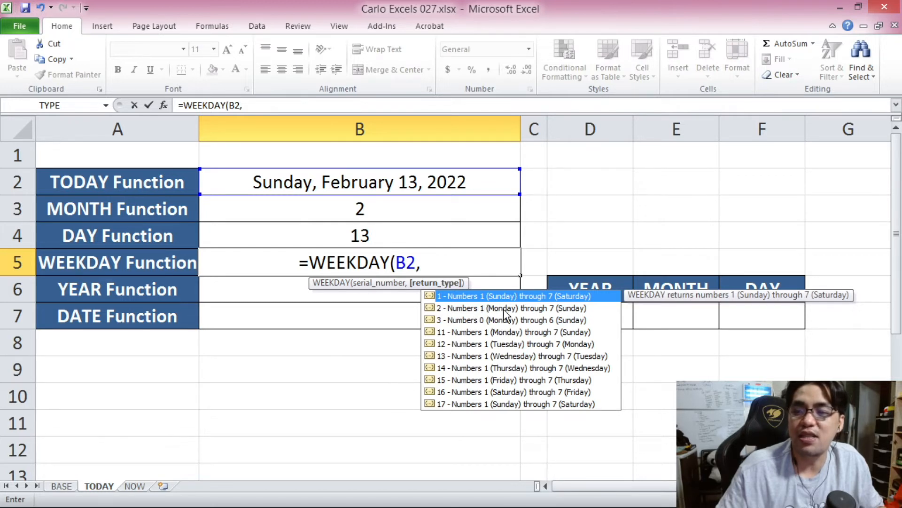
{"action": "left_click", "coordinate": [523, 307]}
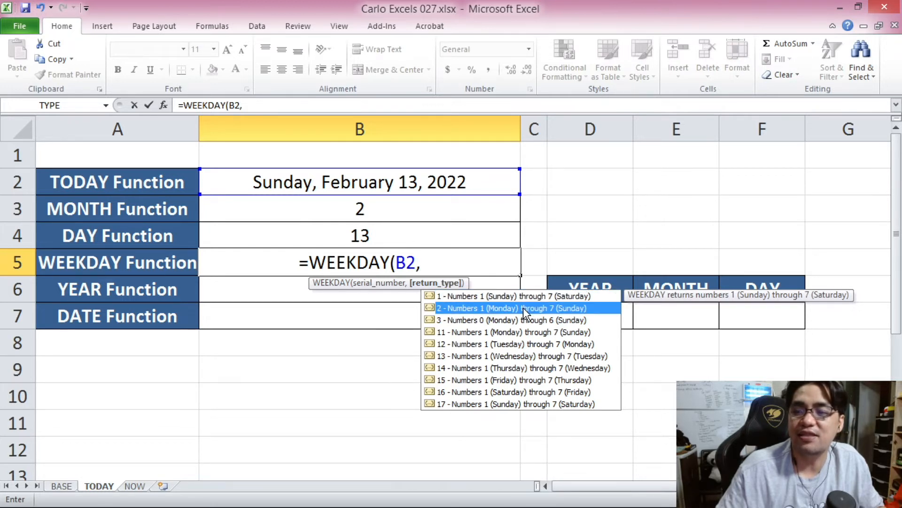
{"action": "double_click", "coordinate": [478, 306]}
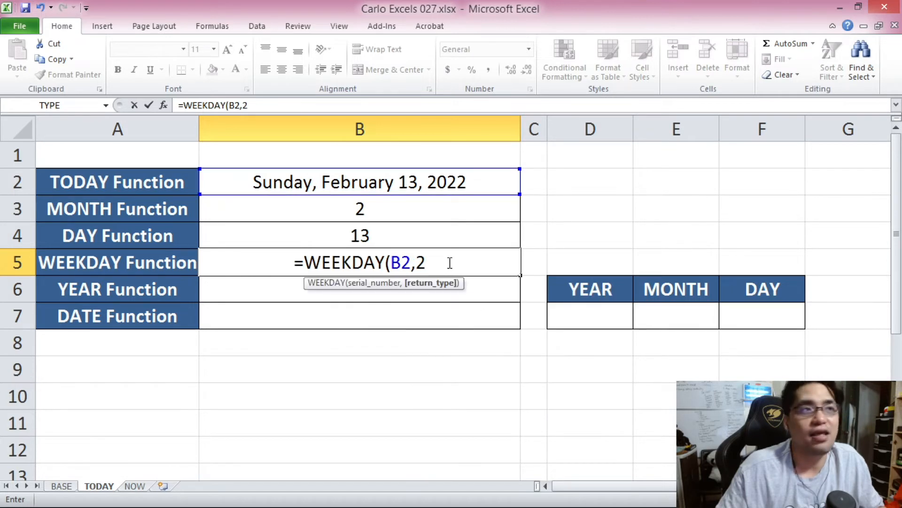
{"action": "left_click_drag", "start_coordinate": [427, 264], "coordinate": [434, 265]}
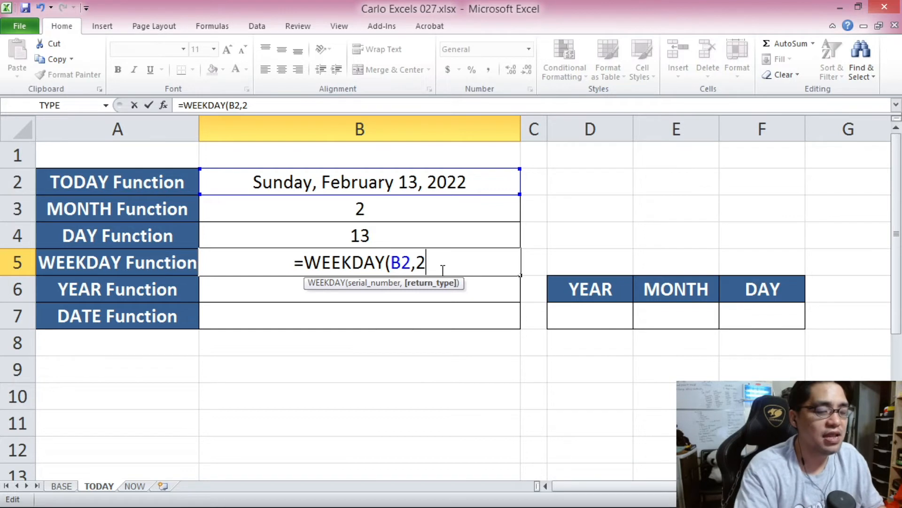
{"action": "type", "text": ")"}
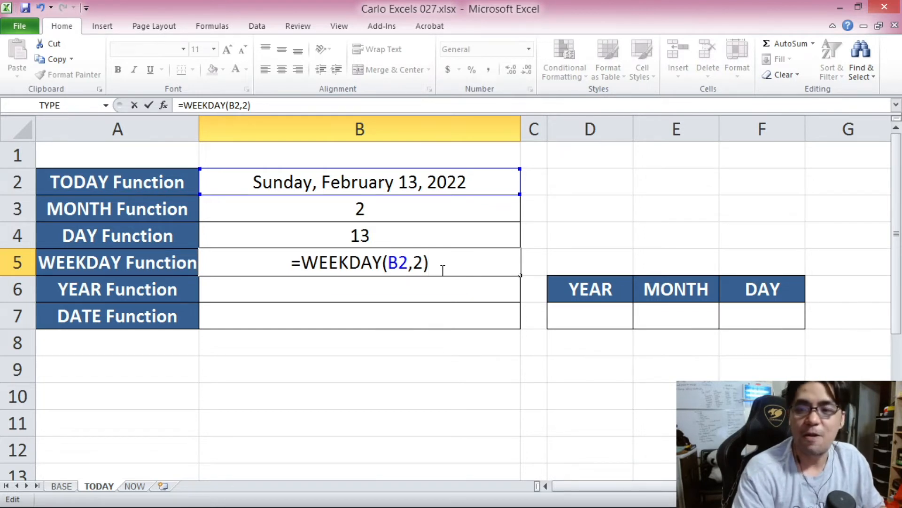
{"action": "key", "text": "Return"}
Compare the Monday-based WEEKDAY result in cell B5 with the date in cell B2
{"action": "left_click", "coordinate": [439, 269]}
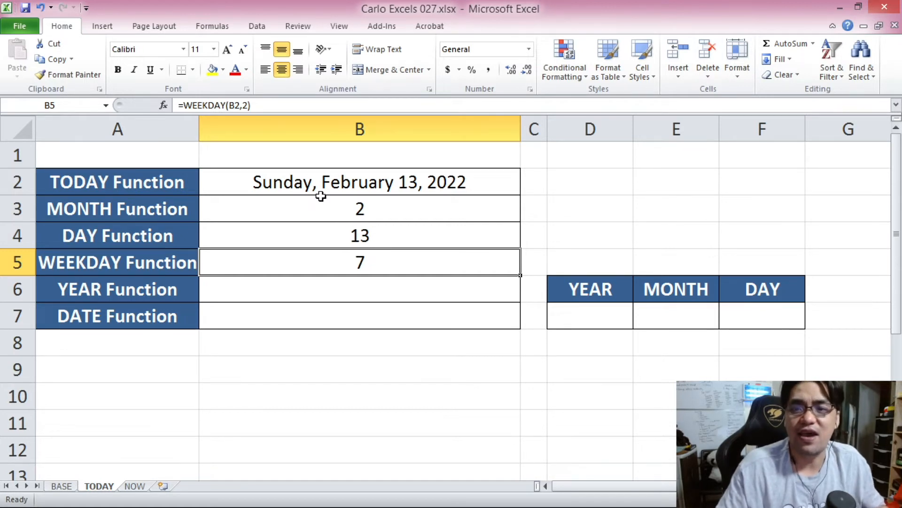
{"action": "left_click", "coordinate": [299, 184]}
{"action": "left_click", "coordinate": [405, 269]}
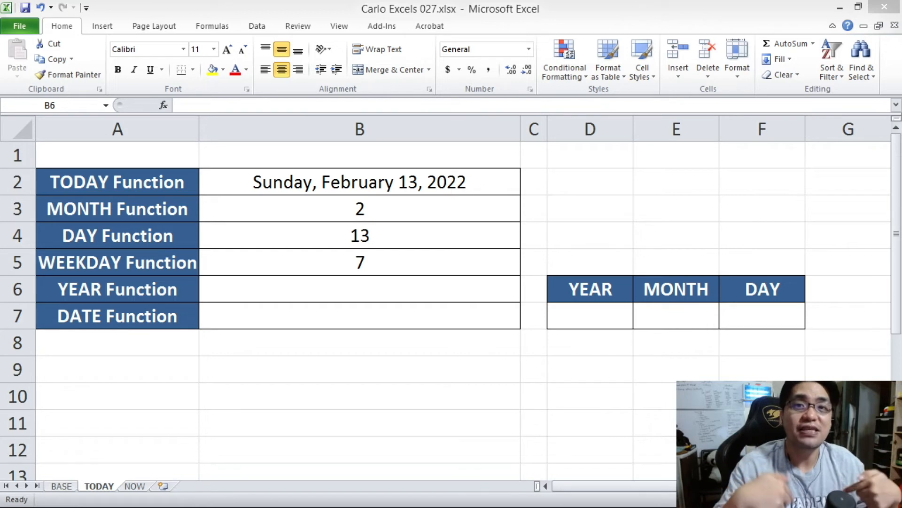
Enter =YEAR(B2) in cell B6 and compare its result with the date in cell B2
{"action": "left_click", "coordinate": [329, 290]}
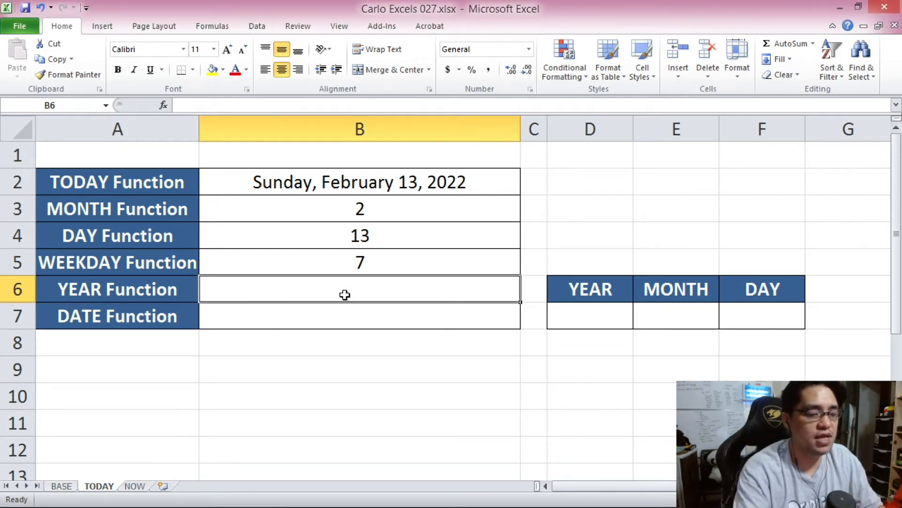
{"action": "type", "text": "="}
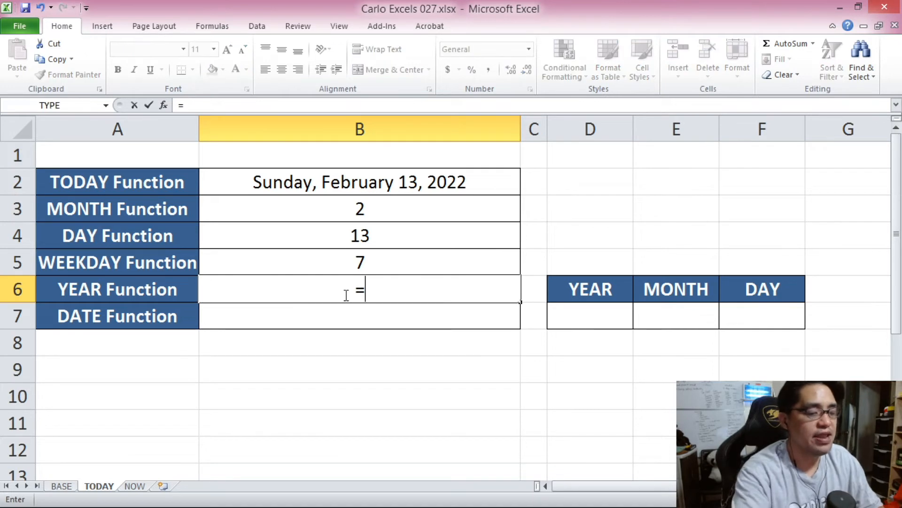
{"action": "type", "text": "YEAR("}
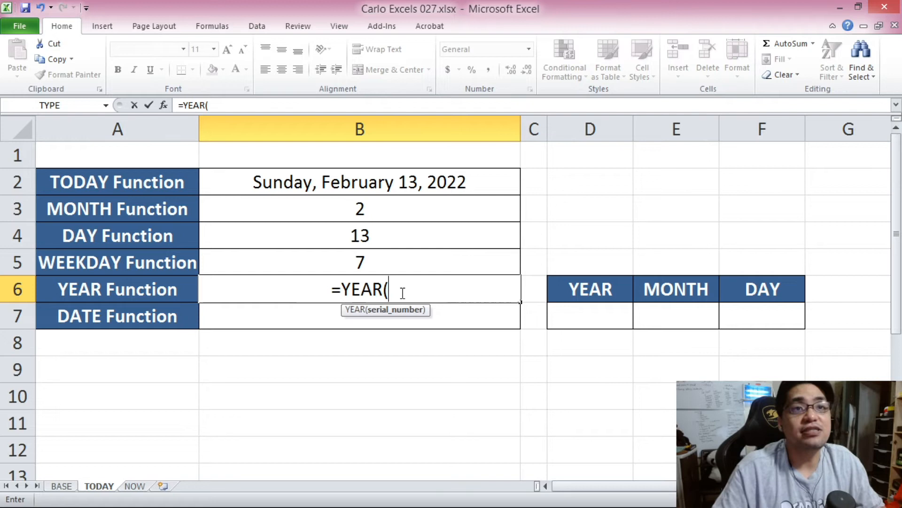
{"action": "left_click", "coordinate": [396, 184]}
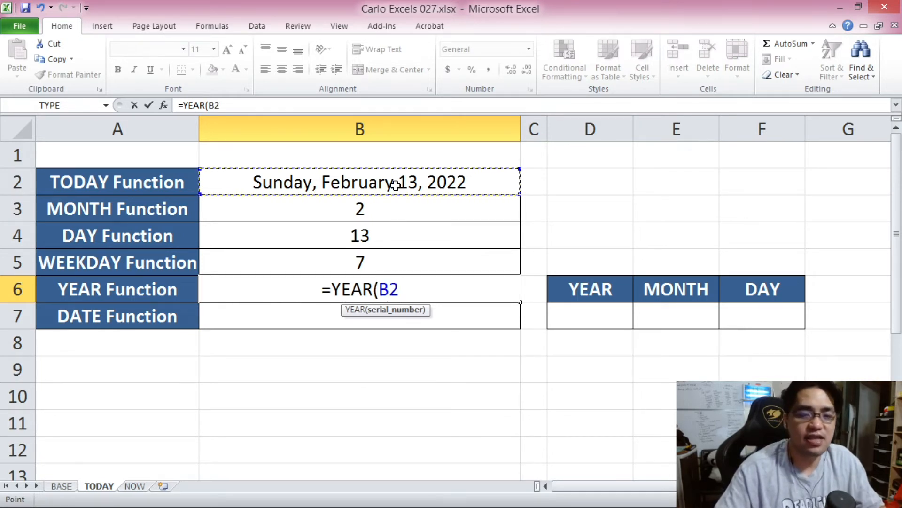
{"action": "type", "text": ")"}
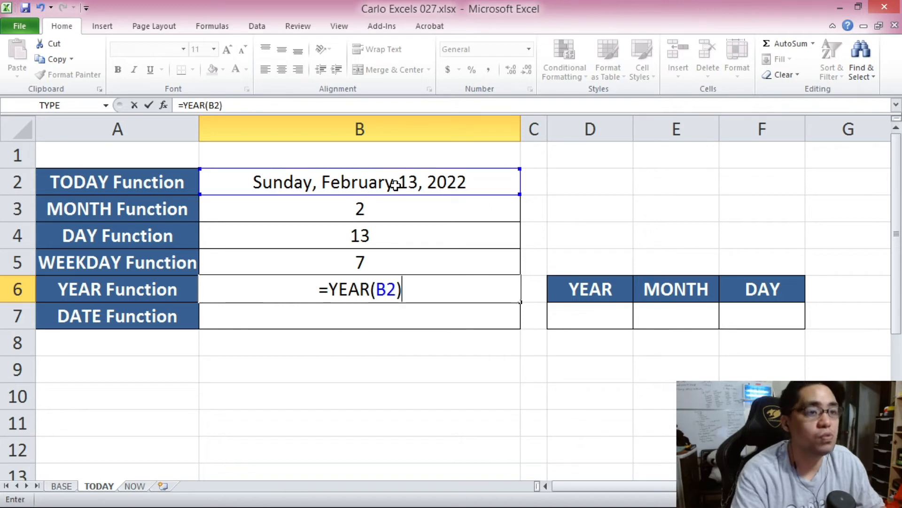
{"action": "key", "text": "Return"}
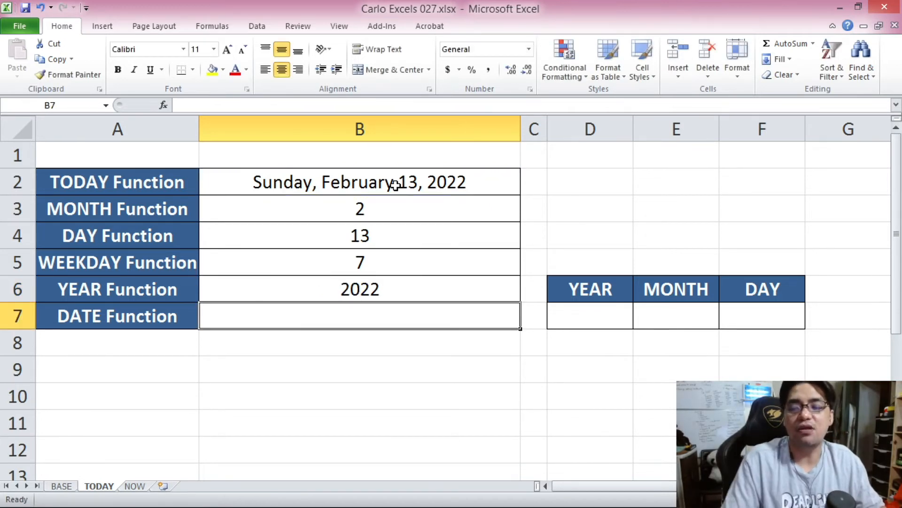
{"action": "left_click", "coordinate": [423, 281]}
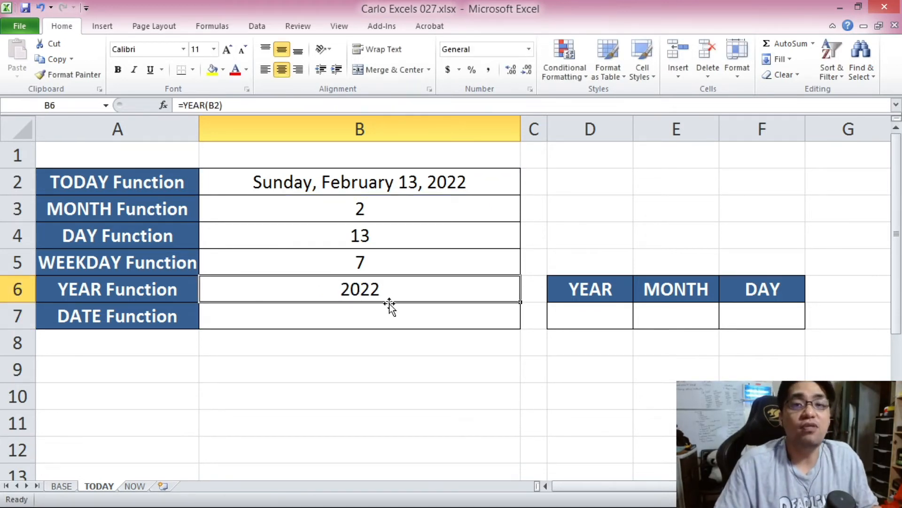
{"action": "left_click", "coordinate": [375, 184]}
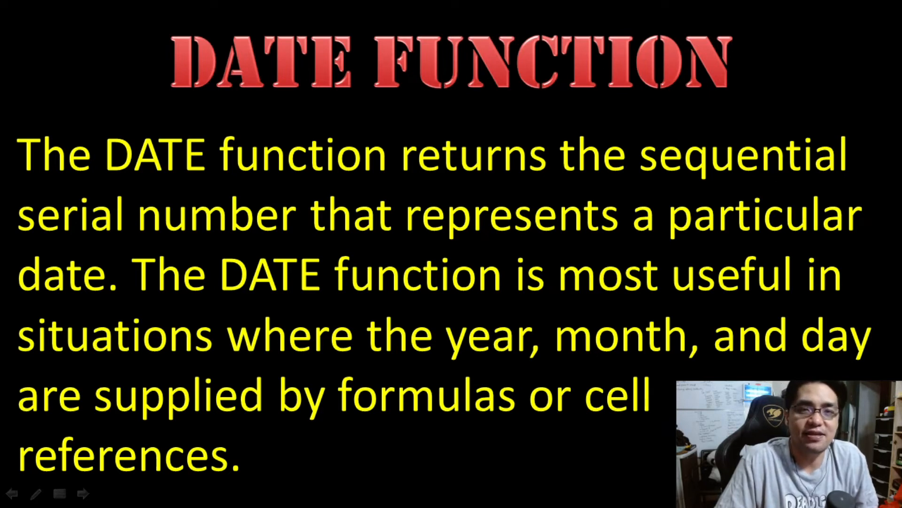
Advance to the DATE function's arguments slide, switch back to Excel and enter =DATE(1999,10,4) in cell B7
{"action": "key", "text": "Right"}
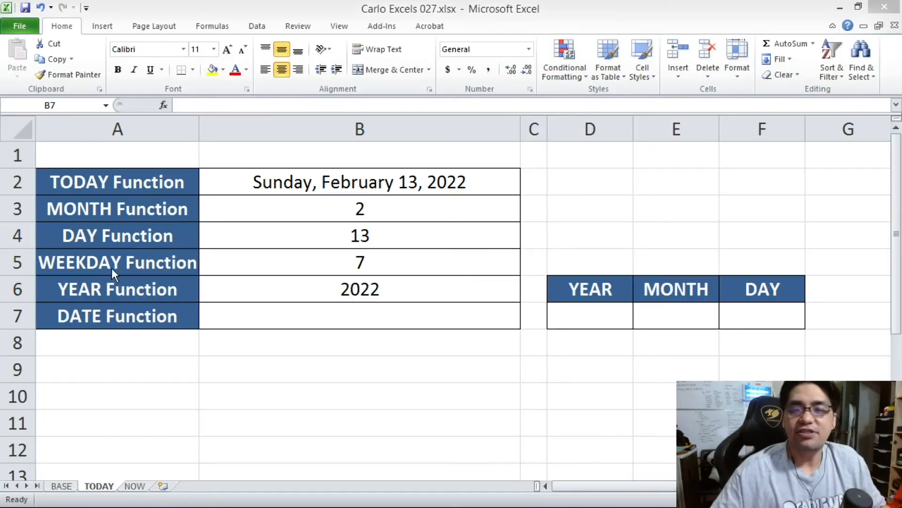
{"action": "left_click", "coordinate": [350, 317]}
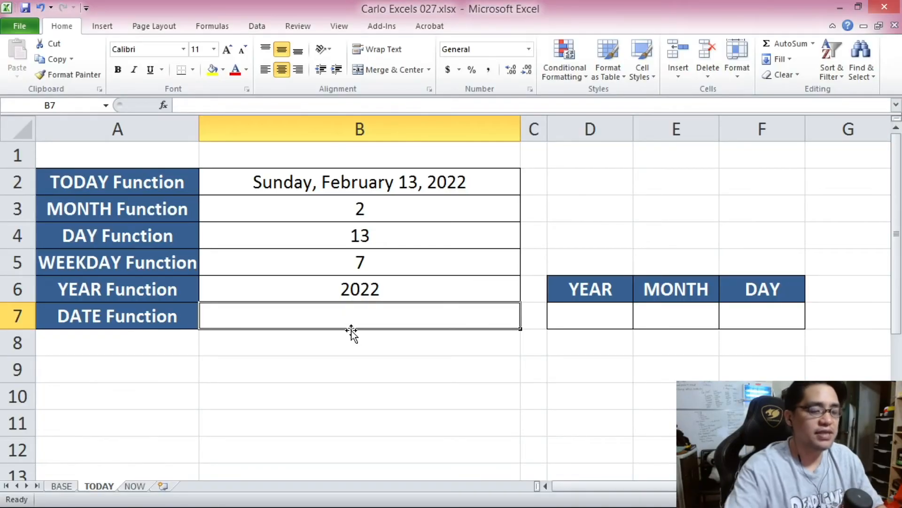
{"action": "type", "text": "=DATE("}
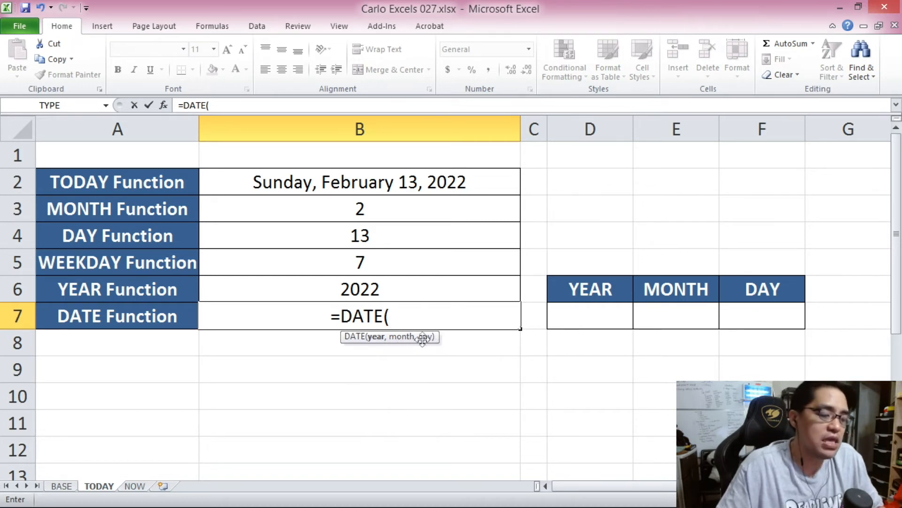
{"action": "type", "text": "1999"}
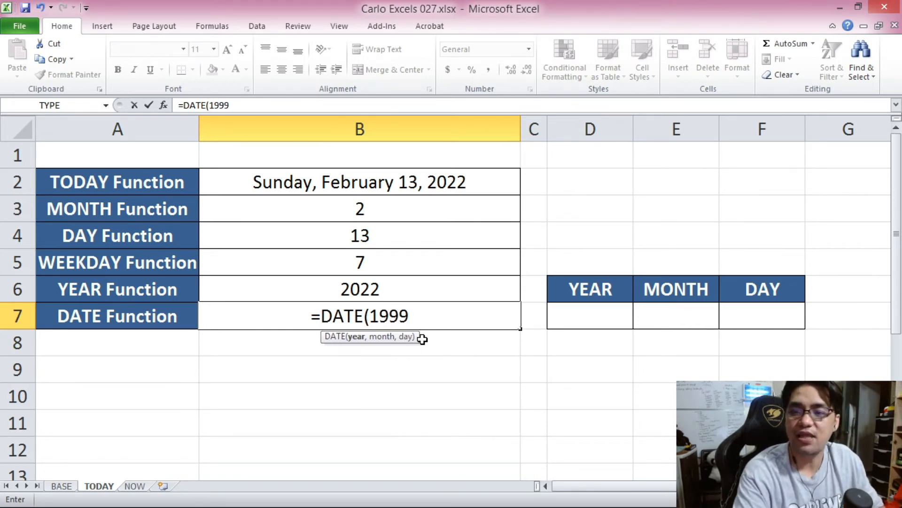
{"action": "type", "text": ","}
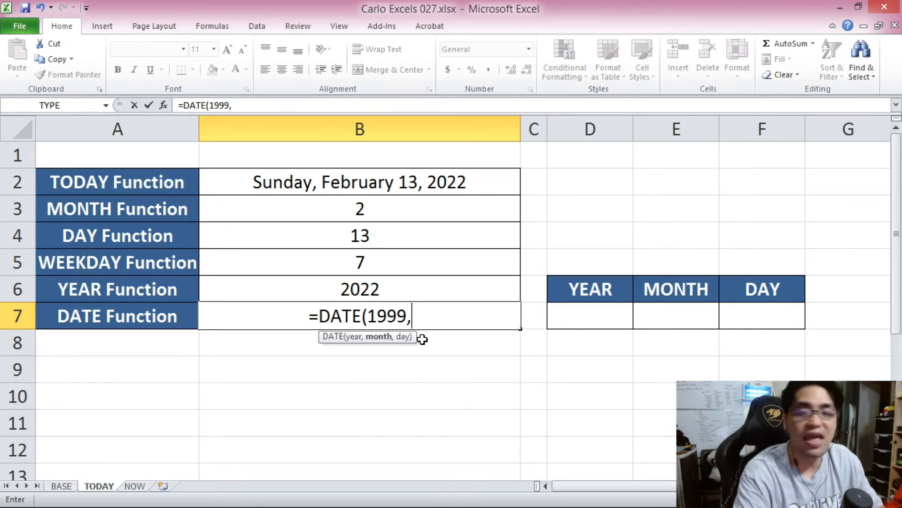
{"action": "type", "text": "10"}
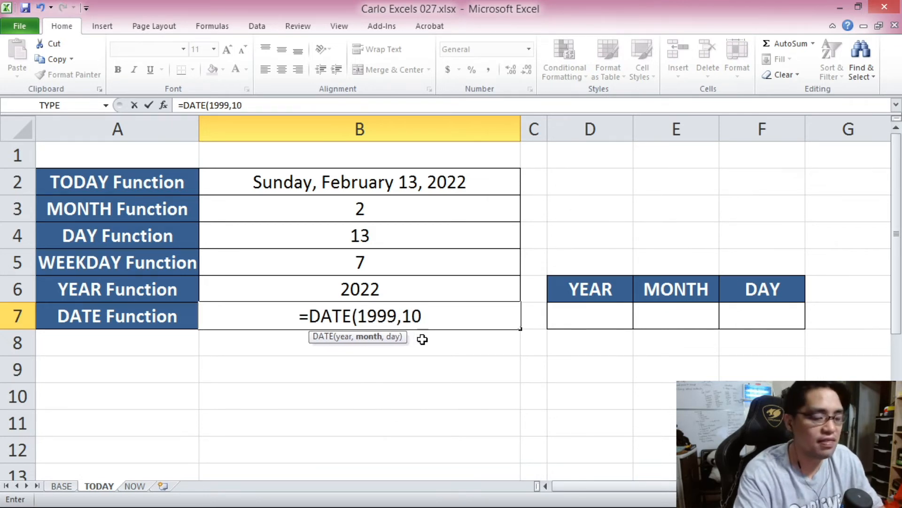
{"action": "type", "text": ",4)"}
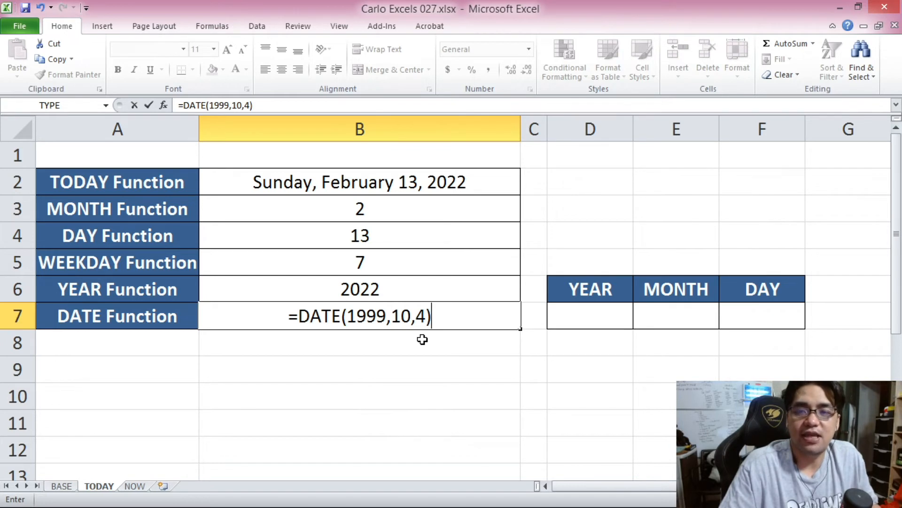
{"action": "key", "text": "Return"}
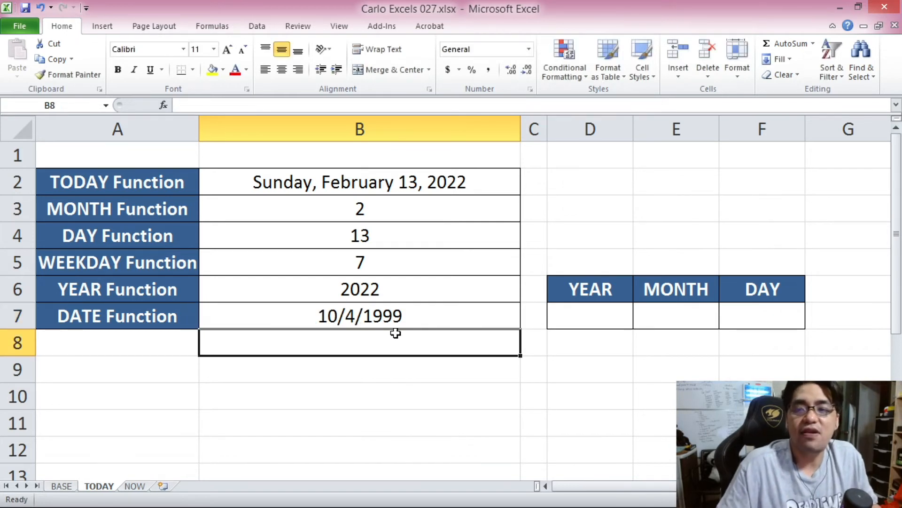
Format the DATE result in cell B7 with the long date type *Wednesday, March 14, 2001
{"action": "left_click", "coordinate": [373, 322]}
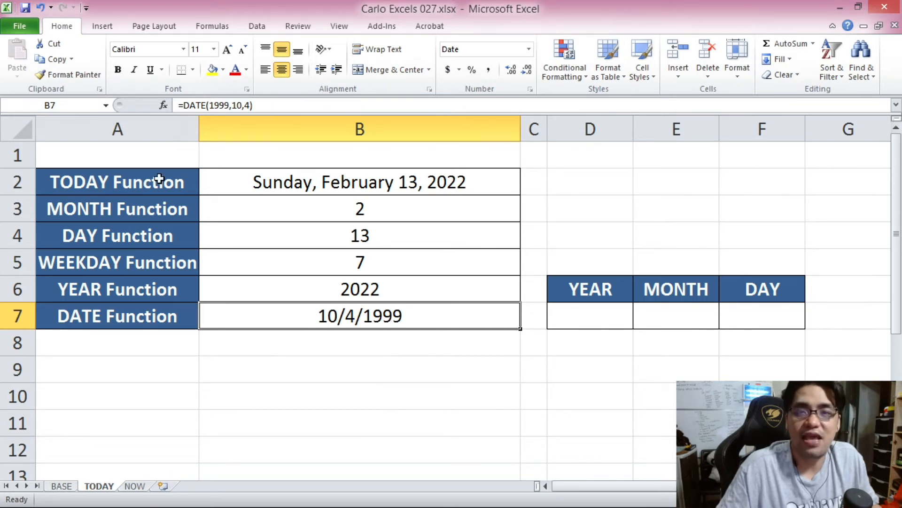
{"action": "left_click", "coordinate": [337, 289]}
{"action": "left_click", "coordinate": [359, 316]}
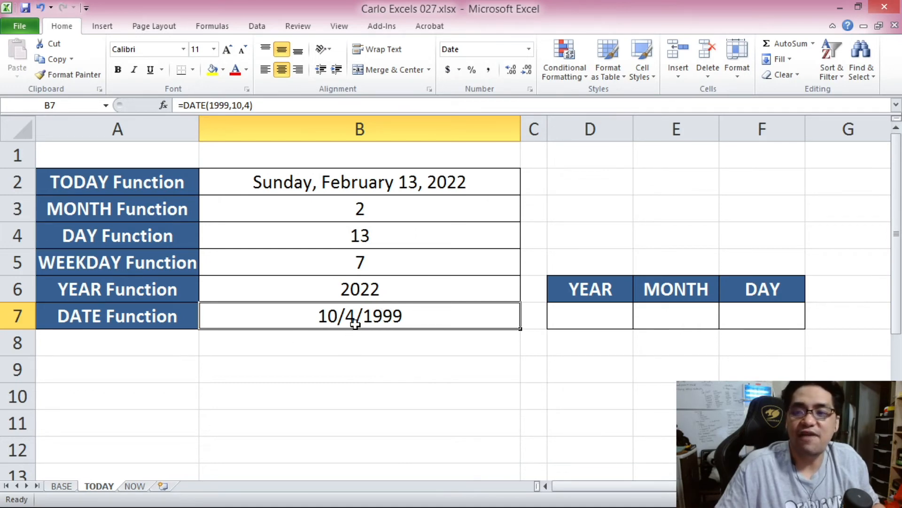
{"action": "right_click", "coordinate": [354, 317]}
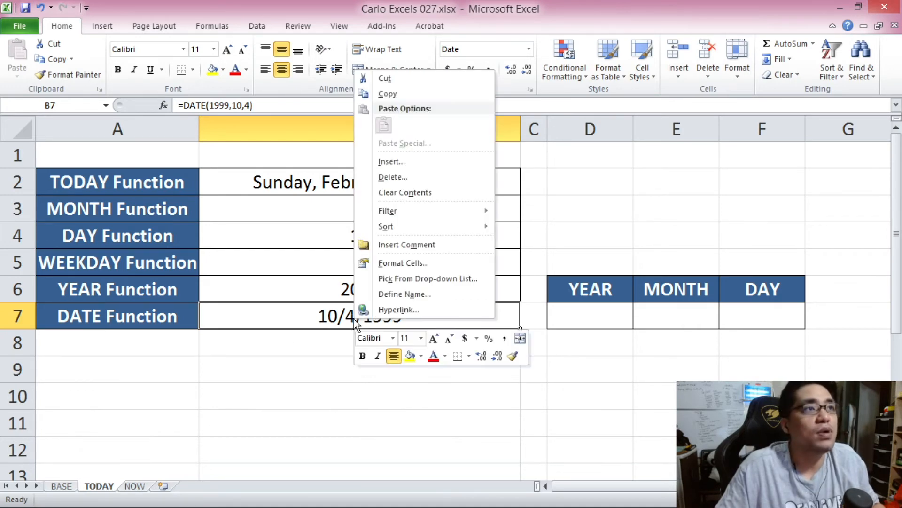
{"action": "left_click", "coordinate": [379, 262]}
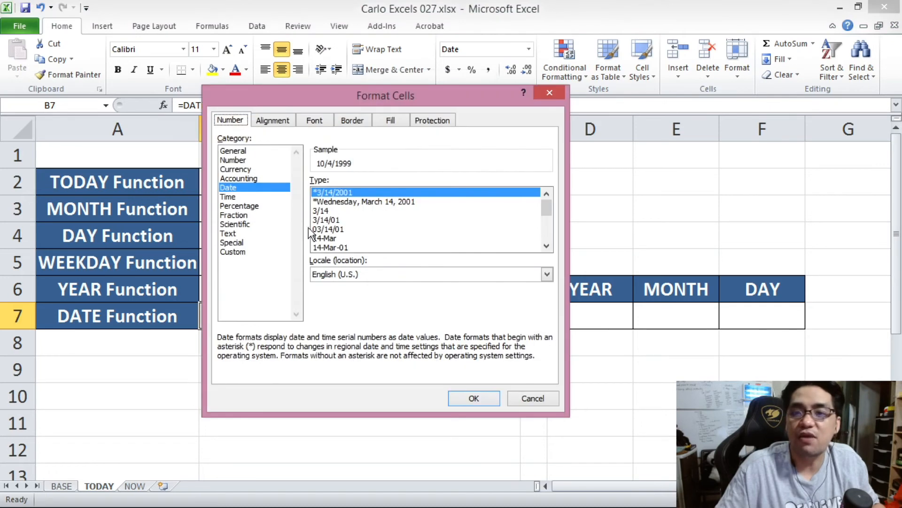
{"action": "mouse_move", "coordinate": [548, 219]}
{"action": "left_mouse_down"}
{"action": "mouse_move", "coordinate": [547, 228]}
{"action": "mouse_move", "coordinate": [541, 205]}
{"action": "left_mouse_up"}
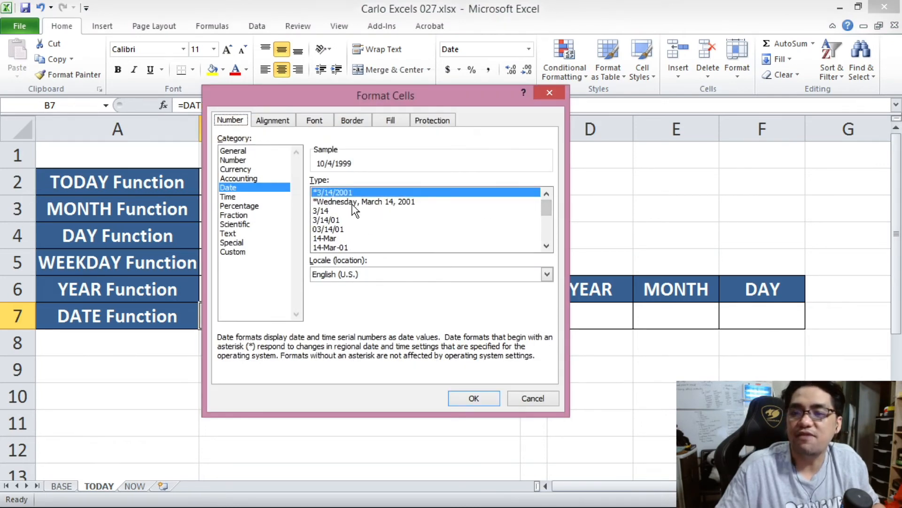
{"action": "left_click", "coordinate": [388, 203]}
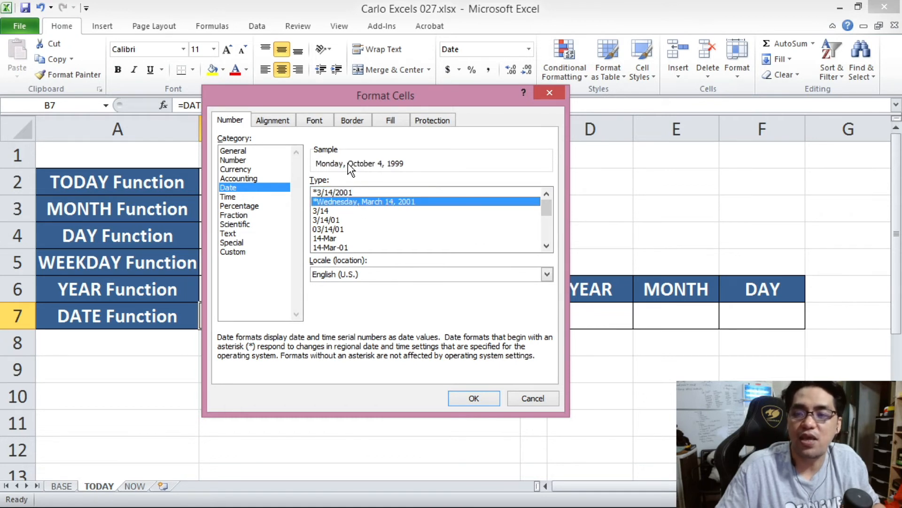
{"action": "left_click", "coordinate": [472, 399]}
{"action": "left_click", "coordinate": [363, 369]}
{"action": "left_click", "coordinate": [355, 316]}
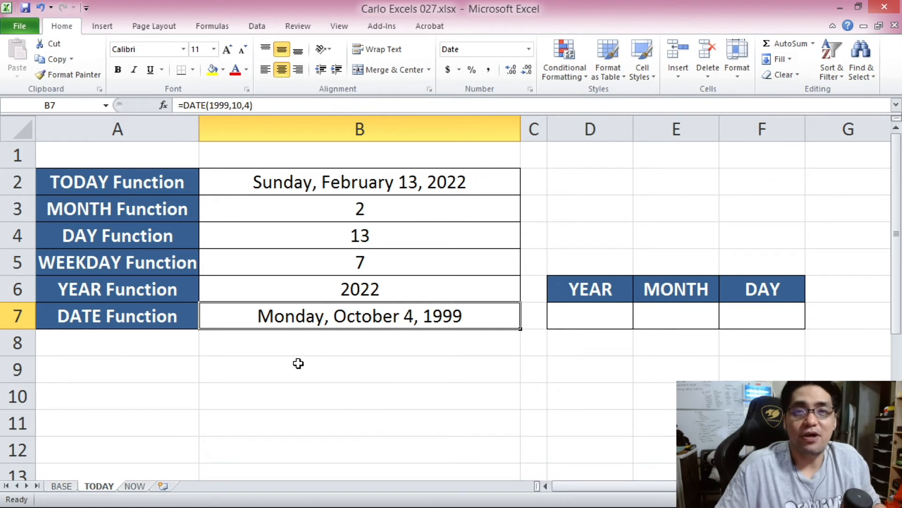
Replace the typed numbers in cell B7's DATE formula with references to the YEAR, MONTH and DAY cells, making it =DATE(D7,E7,F7)
{"action": "left_click", "coordinate": [243, 105]}
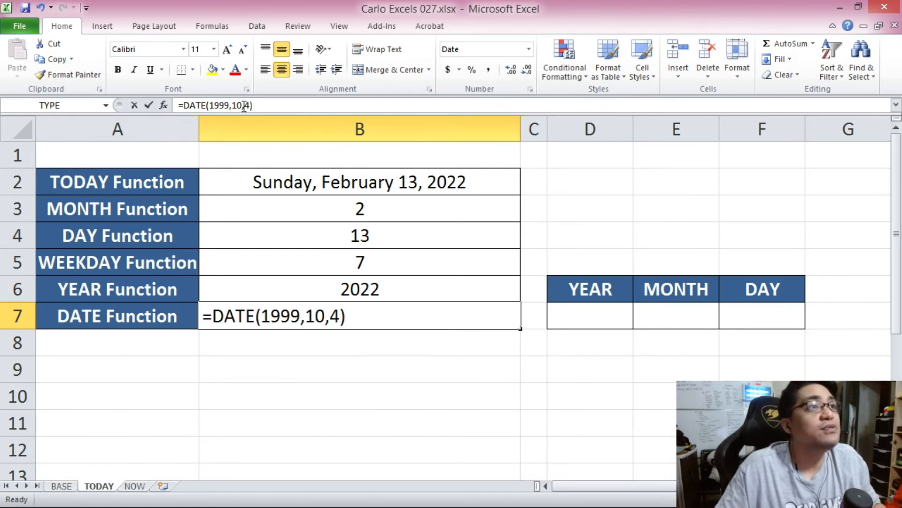
{"action": "left_click_drag", "start_coordinate": [210, 106], "coordinate": [244, 106]}
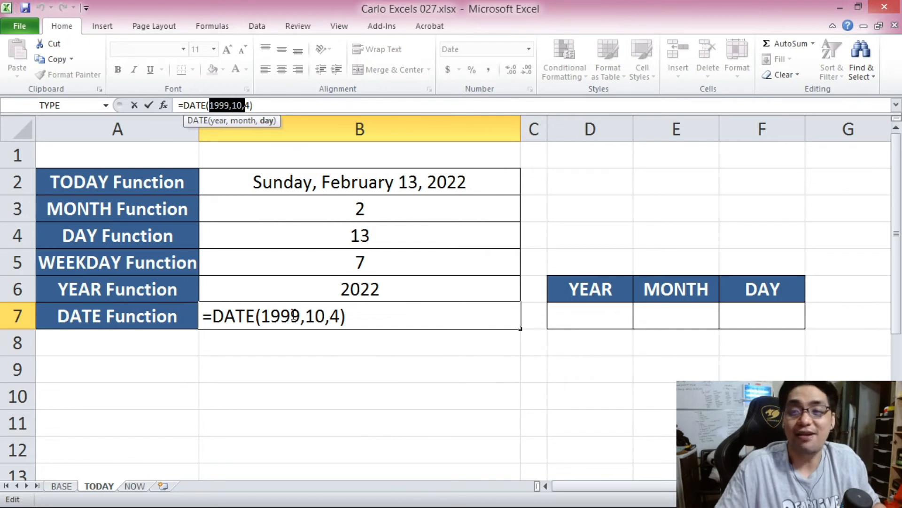
{"action": "left_click_drag", "start_coordinate": [265, 312], "coordinate": [340, 313]}
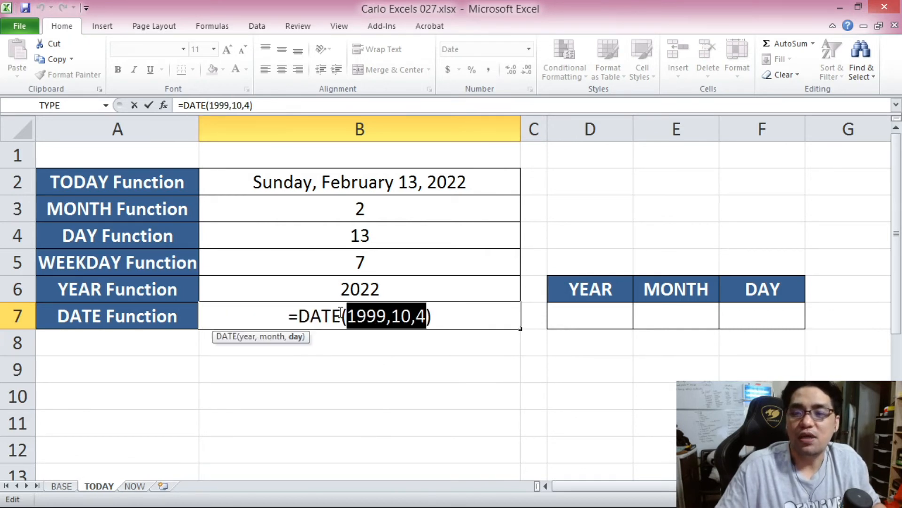
{"action": "key", "text": "Delete"}
{"action": "key", "text": "Delete"}
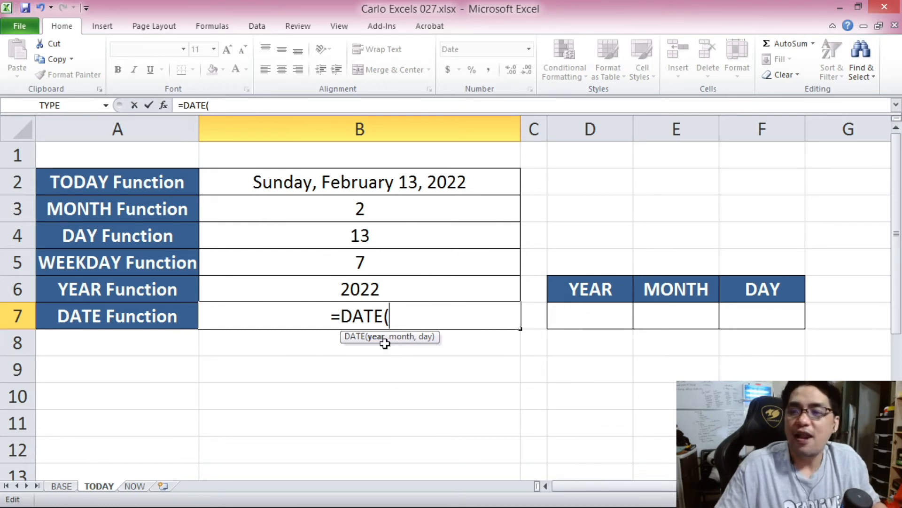
{"action": "left_click", "coordinate": [590, 314]}
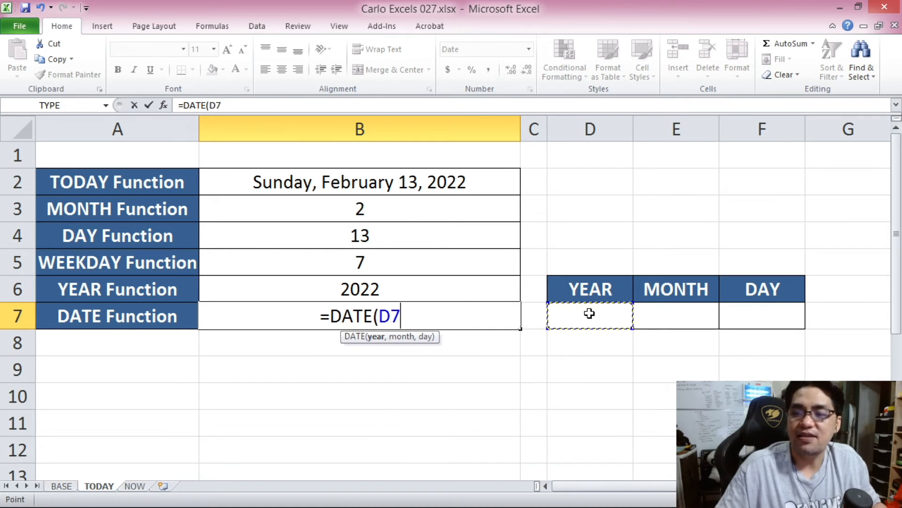
{"action": "type", "text": ","}
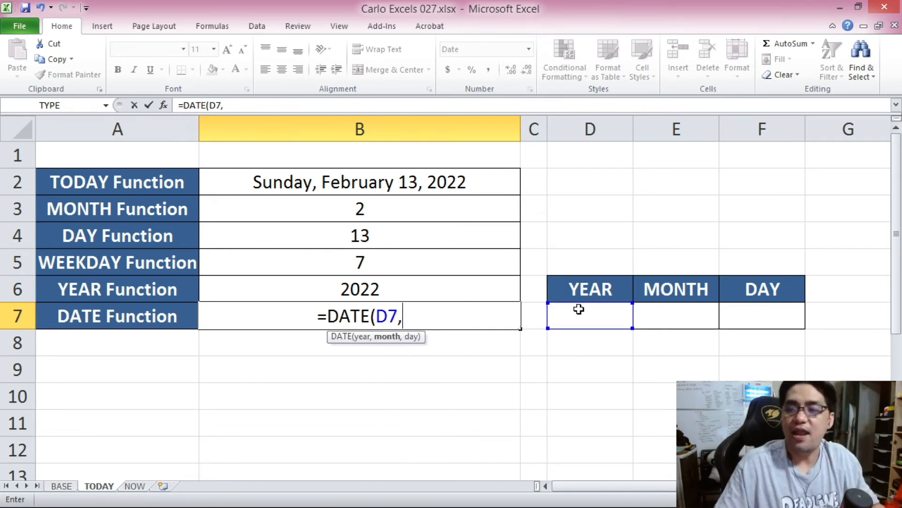
{"action": "left_click", "coordinate": [668, 313]}
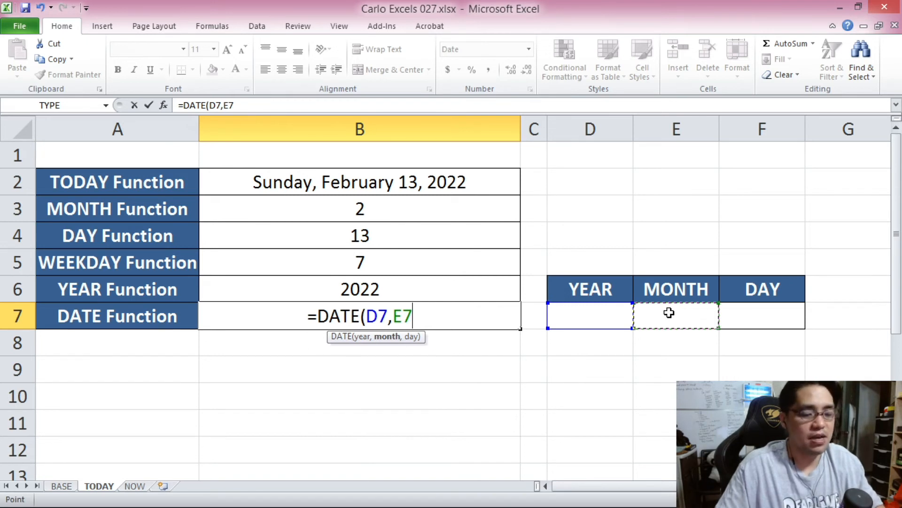
{"action": "type", "text": ","}
{"action": "left_click", "coordinate": [745, 315]}
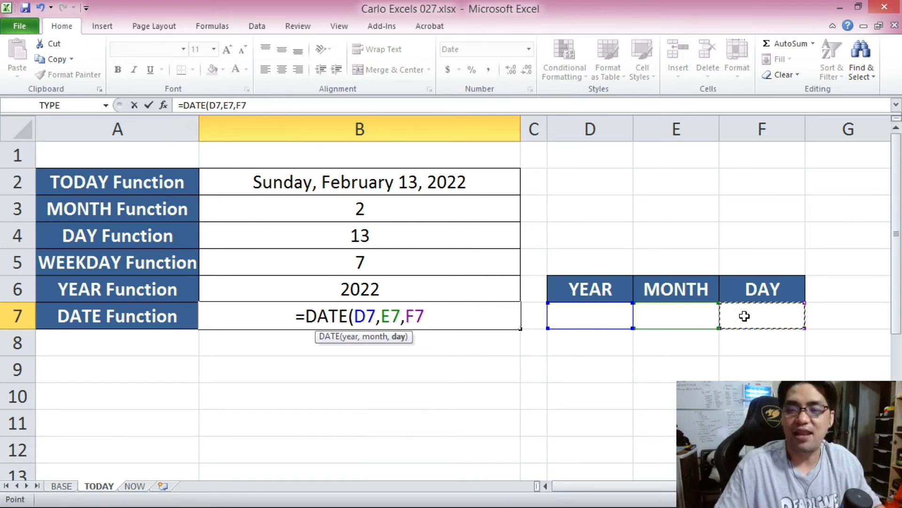
{"action": "type", "text": ")"}
{"action": "key", "text": "Return"}
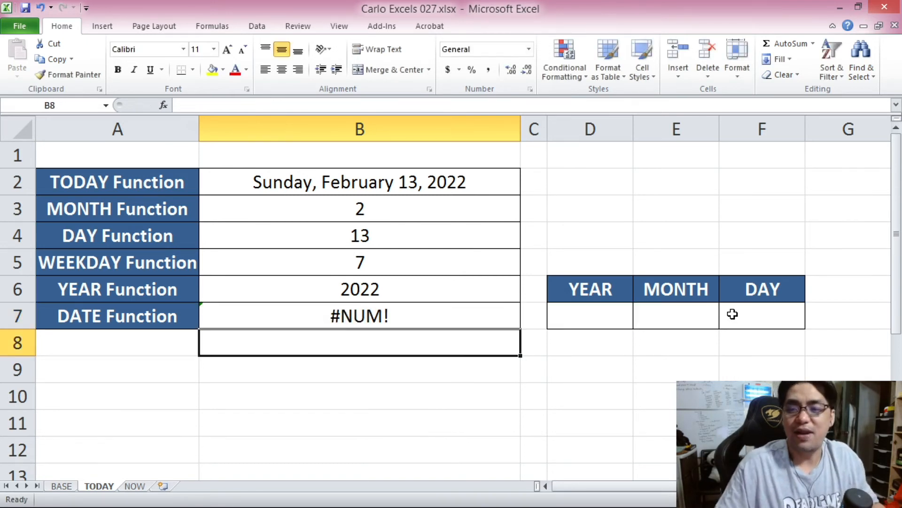
Examine the DATE formula in cell B7 and the YEAR, MONTH and DAY input cells D7, E7 and F7 it refers to
{"action": "left_click", "coordinate": [375, 316]}
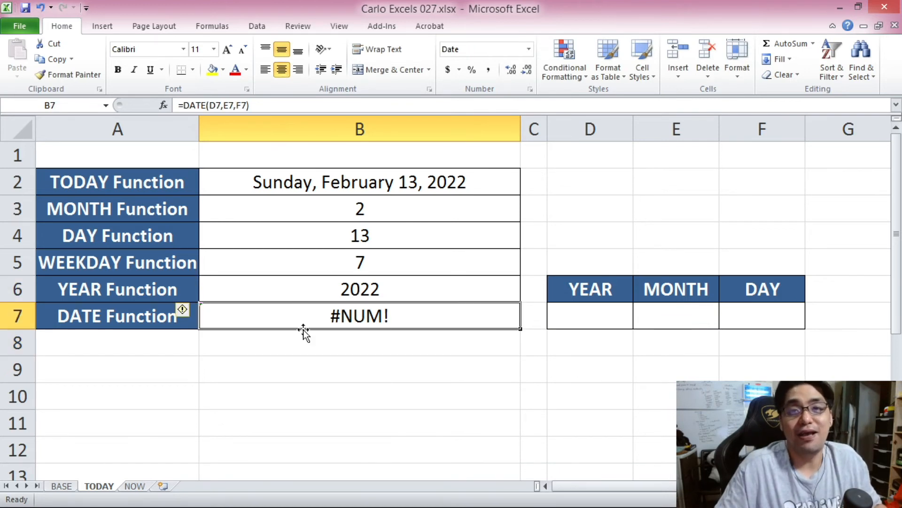
{"action": "left_click", "coordinate": [664, 303]}
{"action": "left_click", "coordinate": [746, 315]}
{"action": "left_click", "coordinate": [622, 315]}
{"action": "left_click", "coordinate": [677, 315]}
{"action": "left_click", "coordinate": [752, 316]}
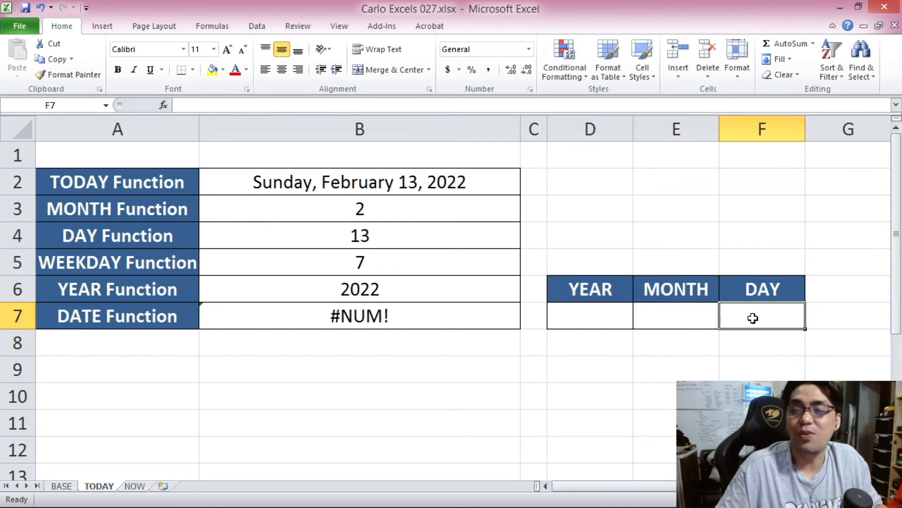
{"action": "left_click", "coordinate": [484, 335]}
{"action": "left_click", "coordinate": [585, 319]}
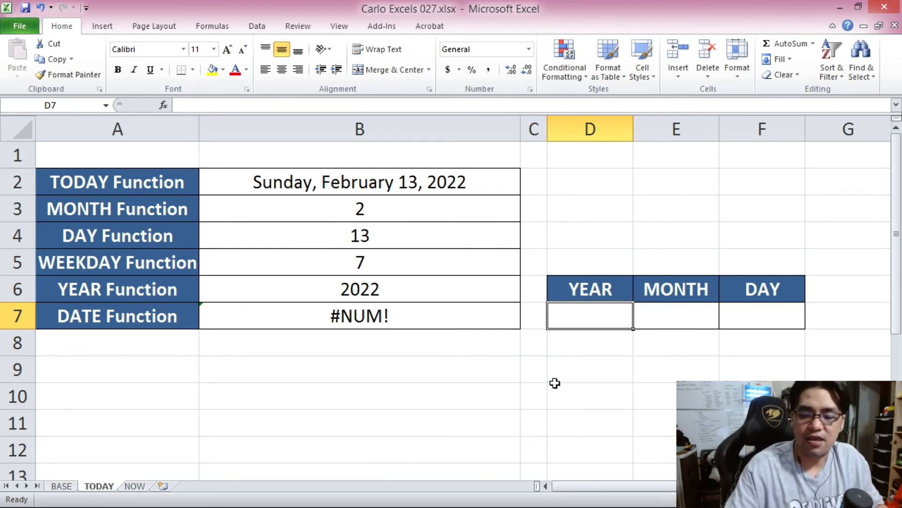
Fill the DATE inputs with 1999 in YEAR cell D7, 10 in MONTH cell E7 and 4 in DAY cell F7
{"action": "type", "text": "1999"}
{"action": "key", "text": "Tab"}
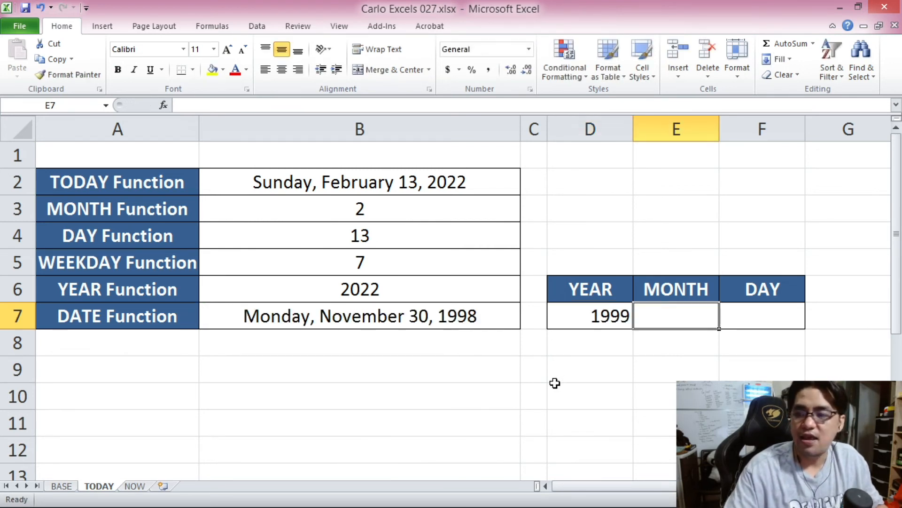
{"action": "type", "text": "10"}
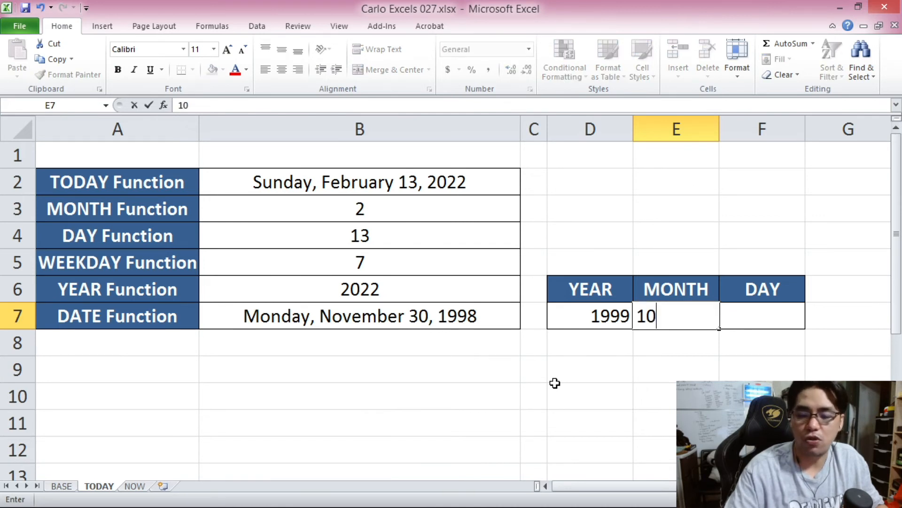
{"action": "key", "text": "Tab"}
{"action": "type", "text": "4"}
{"action": "left_click", "coordinate": [555, 383]}
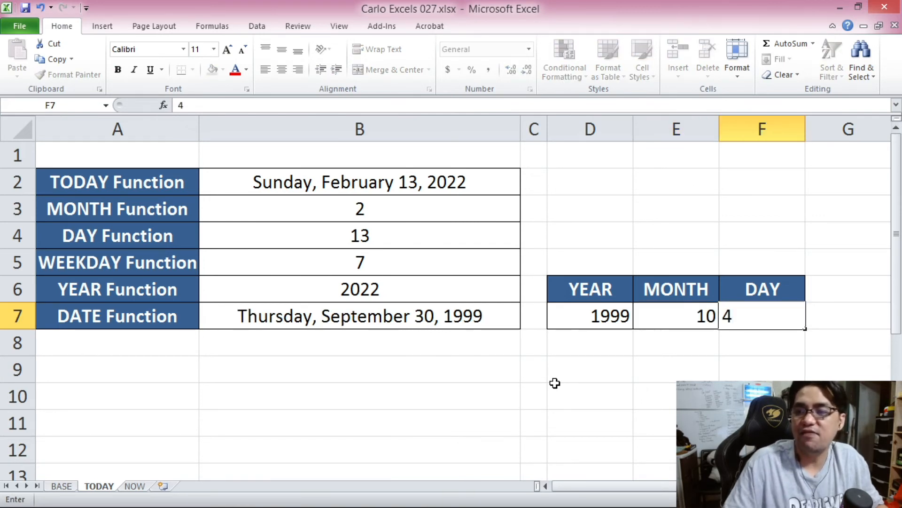
Compare the YEAR, MONTH and DAY inputs in D7:F7 with the date produced by the formula in B7
{"action": "left_click", "coordinate": [595, 316]}
{"action": "left_click", "coordinate": [671, 314]}
{"action": "left_click", "coordinate": [773, 316]}
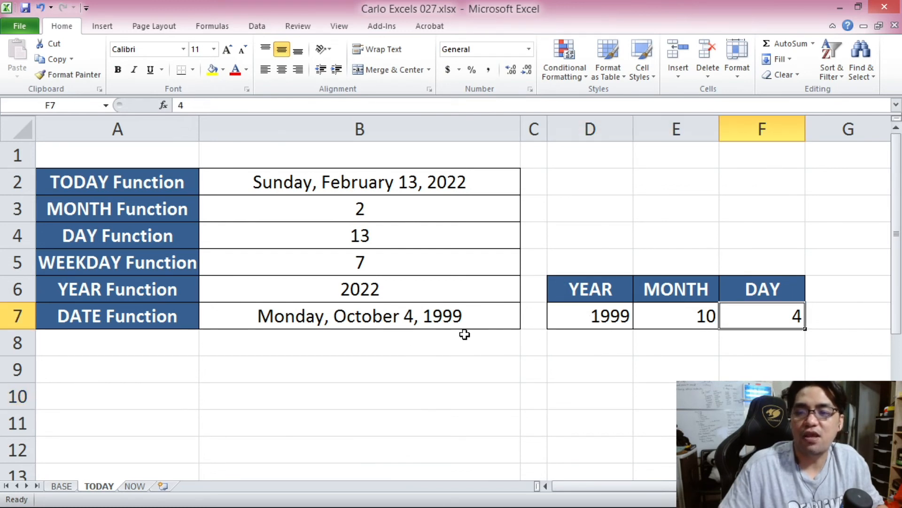
{"action": "left_click", "coordinate": [415, 319]}
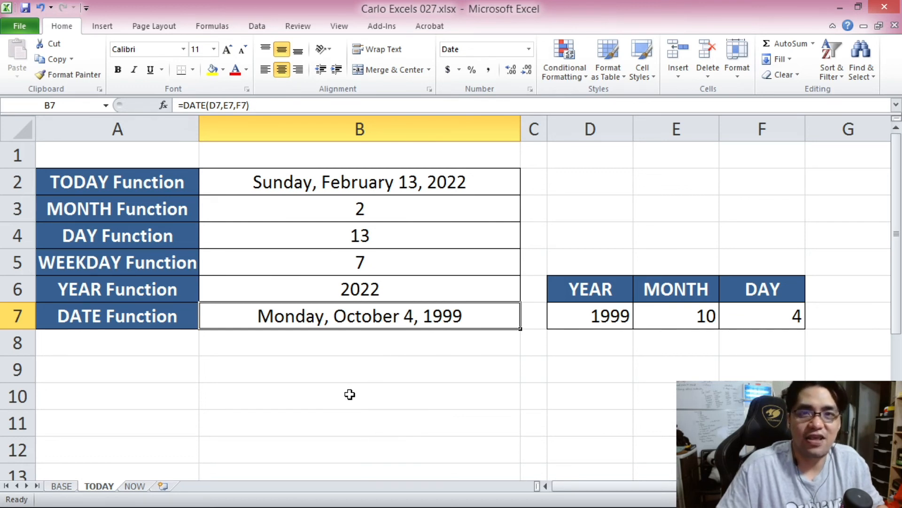
{"action": "key", "text": "Return"}
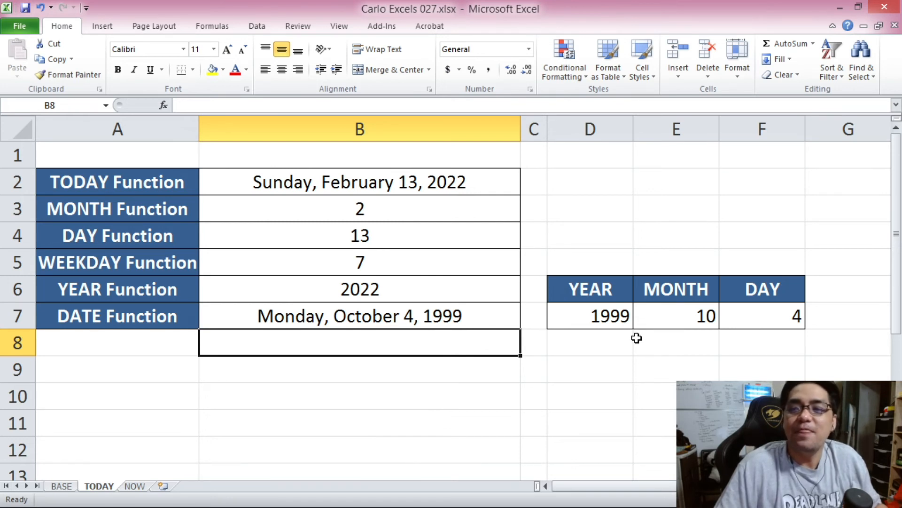
{"action": "left_click", "coordinate": [615, 317]}
{"action": "left_click", "coordinate": [703, 319]}
{"action": "left_click", "coordinate": [758, 319]}
{"action": "left_click", "coordinate": [712, 359]}
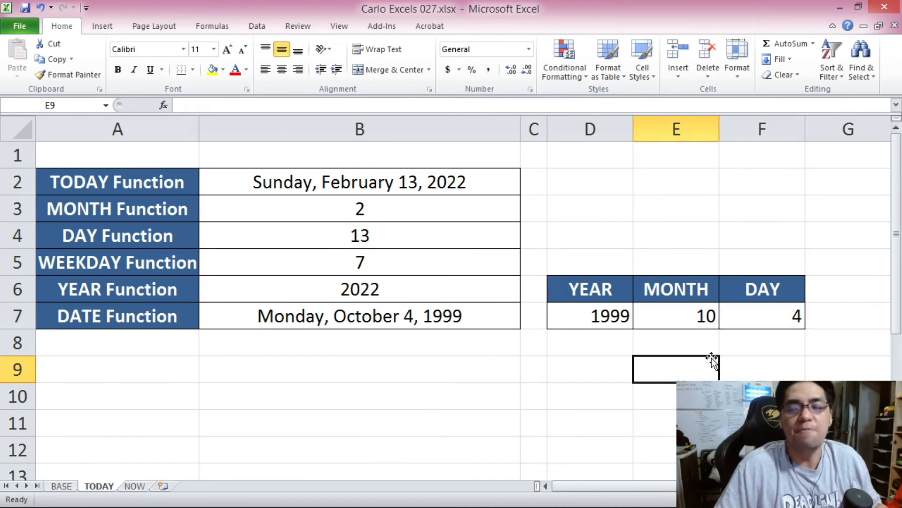
Enter sample out-of-range values below the inputs: 15 in cell E8 for the month and 36 in F8 for the day
{"action": "left_click", "coordinate": [699, 345]}
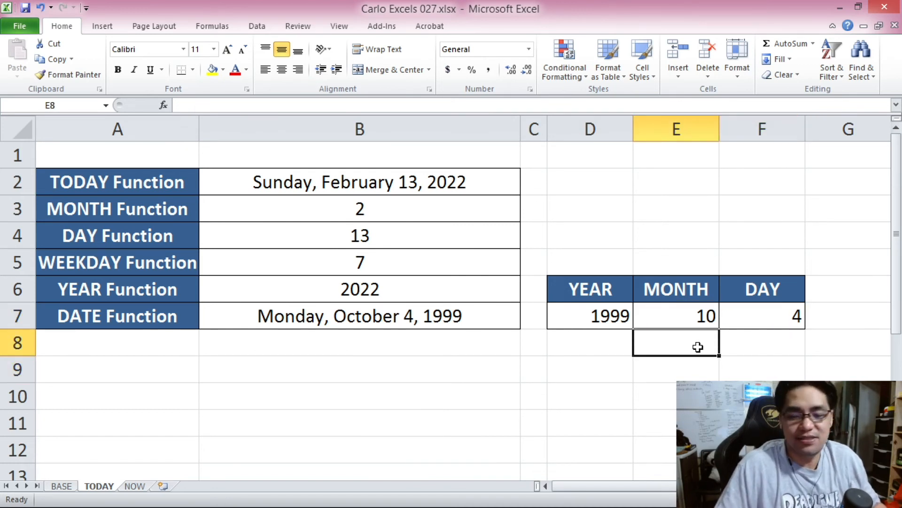
{"action": "type", "text": "15"}
{"action": "key", "text": "Tab"}
{"action": "type", "text": "36"}
{"action": "key", "text": "Return"}
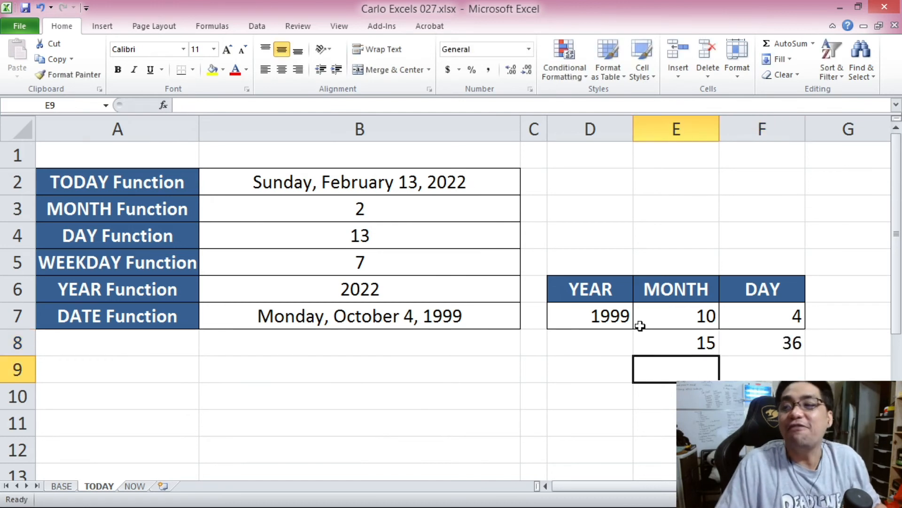
Clear the sample month in cell E8 and set the MONTH input in E7 to 25
{"action": "left_click", "coordinate": [668, 310]}
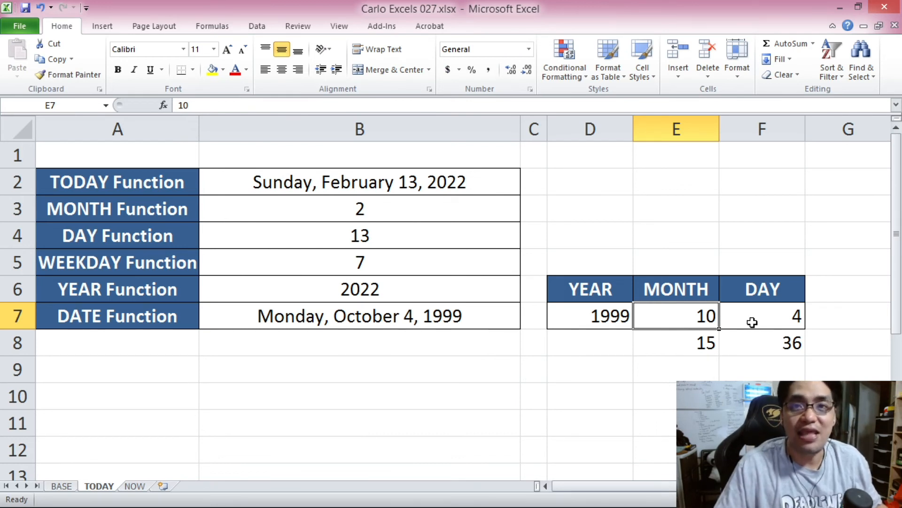
{"action": "left_click", "coordinate": [690, 361]}
{"action": "left_click", "coordinate": [697, 345]}
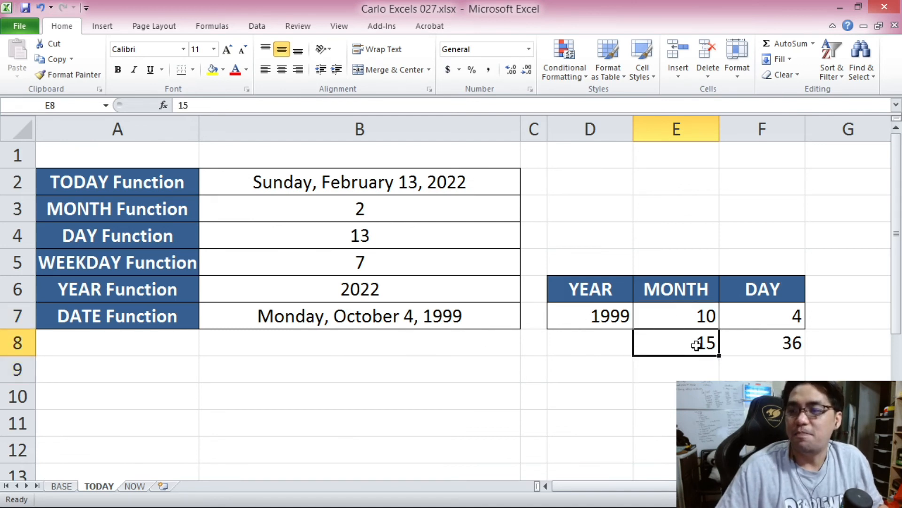
{"action": "left_click", "coordinate": [696, 314]}
{"action": "left_click", "coordinate": [686, 340]}
{"action": "left_click_drag", "start_coordinate": [695, 322], "coordinate": [701, 341]}
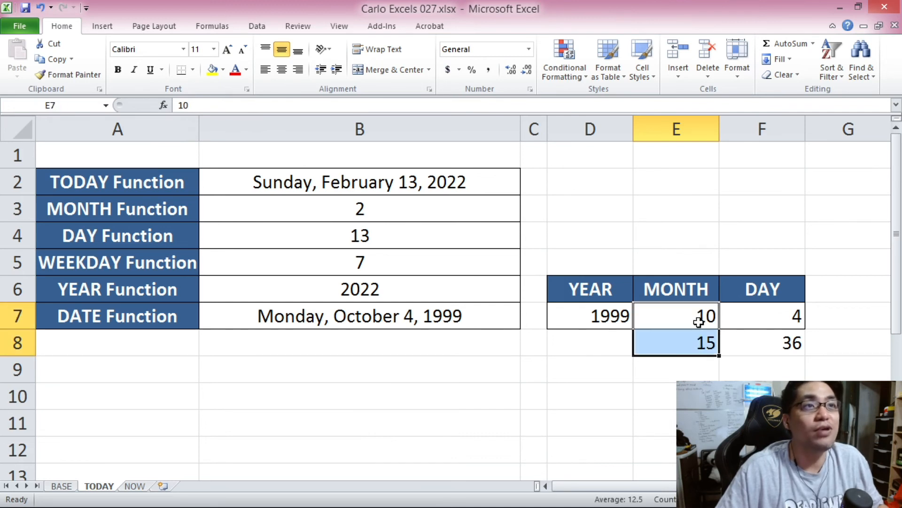
{"action": "left_click", "coordinate": [697, 341]}
{"action": "key", "text": "Delete"}
{"action": "left_click", "coordinate": [687, 321]}
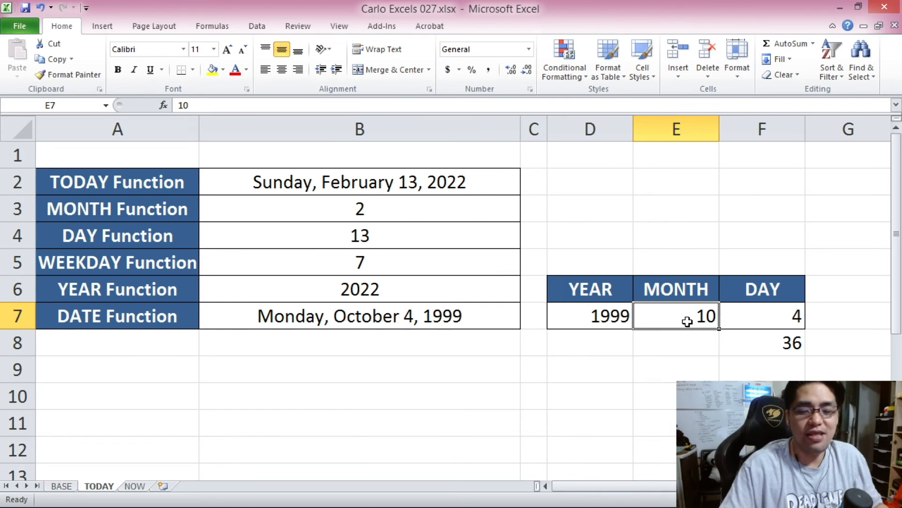
{"action": "type", "text": "25"}
{"action": "left_click", "coordinate": [676, 364]}
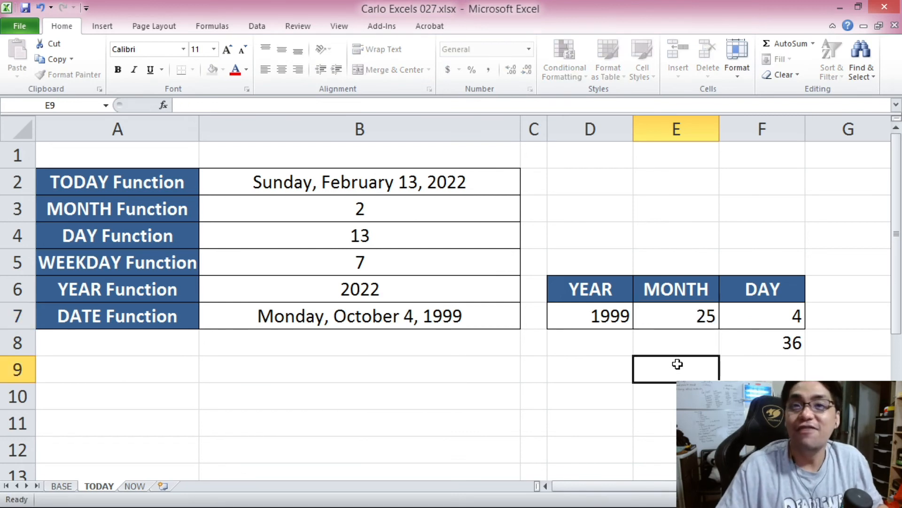
Clear the sample day in cell F8 and set the DAY input in F7 to 40
{"action": "left_click", "coordinate": [755, 342]}
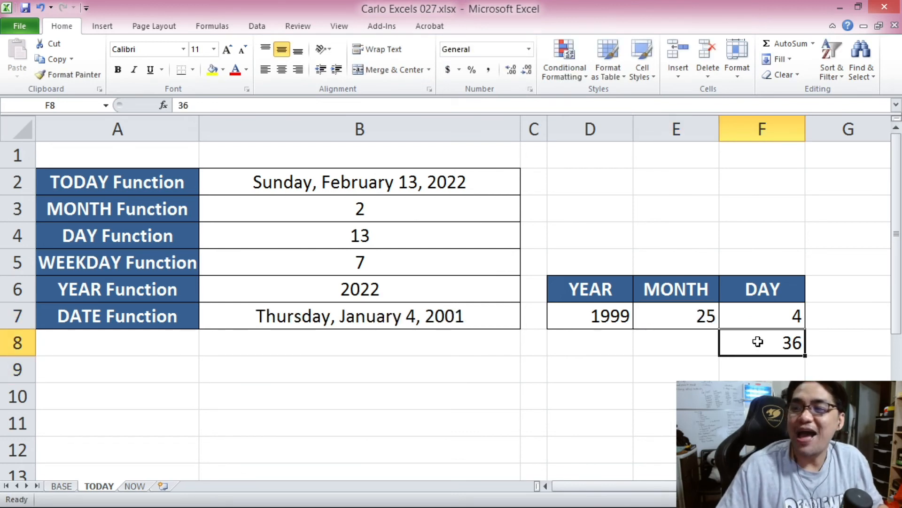
{"action": "left_click", "coordinate": [774, 319]}
{"action": "left_click", "coordinate": [776, 350]}
{"action": "left_click", "coordinate": [763, 312]}
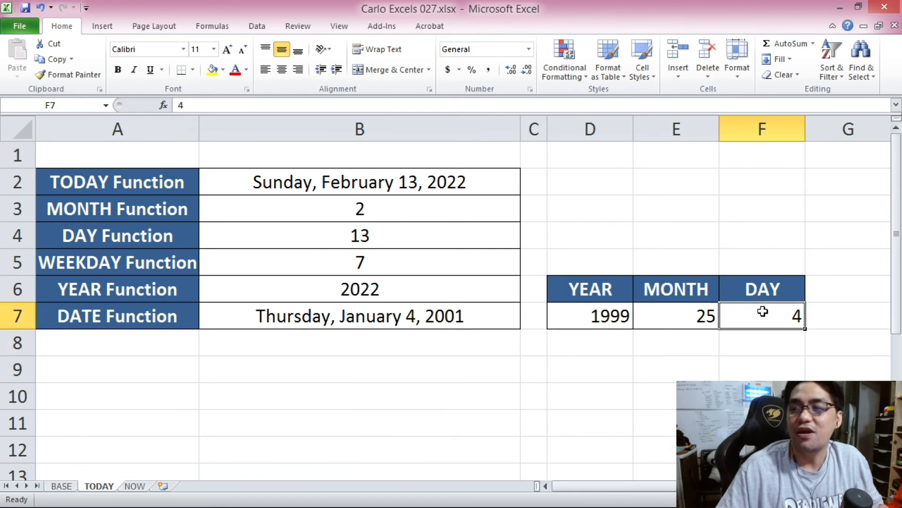
{"action": "type", "text": "40"}
{"action": "left_click", "coordinate": [762, 396]}
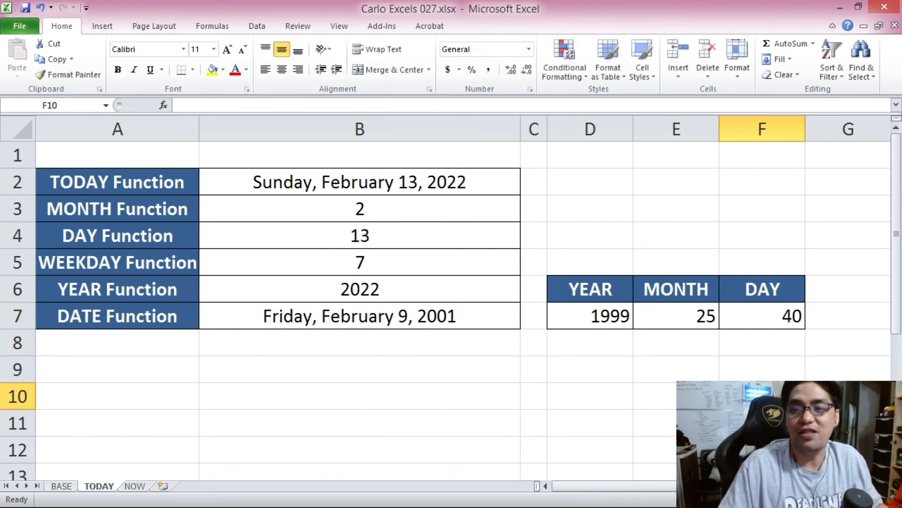
Enter 10 in cell E8 and 4 in F8 below the month and day inputs, and select the DATE formula in B7
{"action": "left_click", "coordinate": [647, 345]}
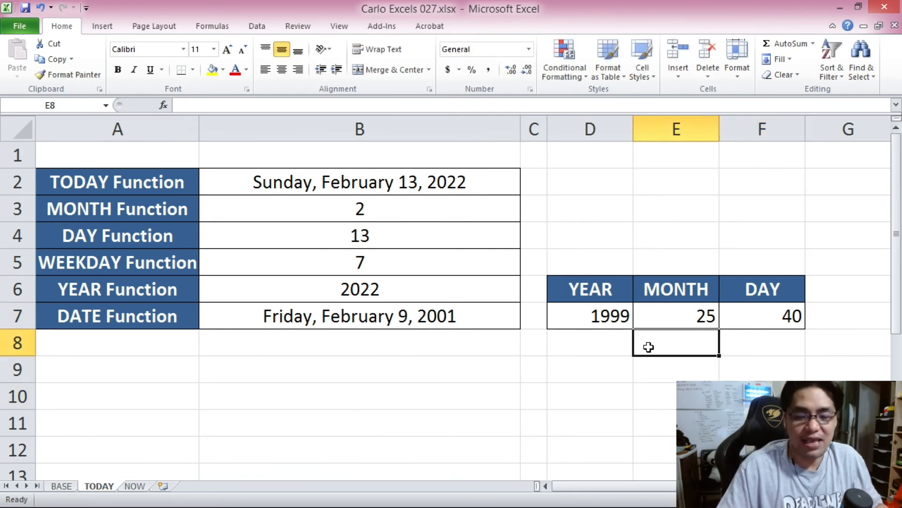
{"action": "type", "text": "10"}
{"action": "key", "text": "Tab"}
{"action": "type", "text": "4"}
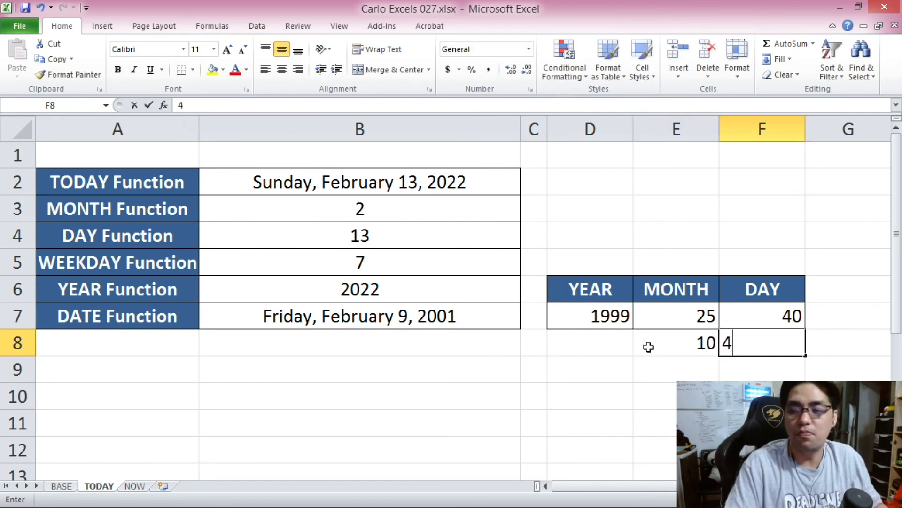
{"action": "left_click", "coordinate": [660, 397]}
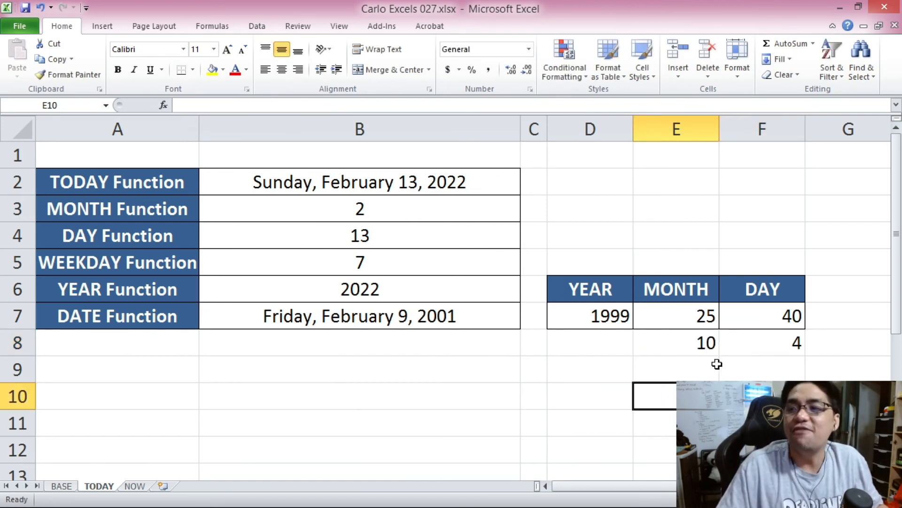
{"action": "left_click", "coordinate": [715, 348]}
{"action": "left_click", "coordinate": [747, 348]}
{"action": "left_click", "coordinate": [640, 385]}
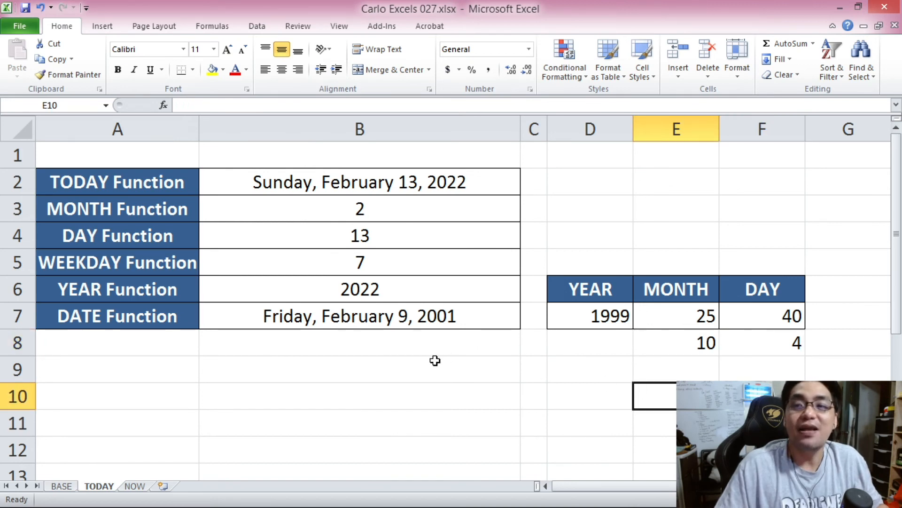
{"action": "left_click", "coordinate": [402, 322]}
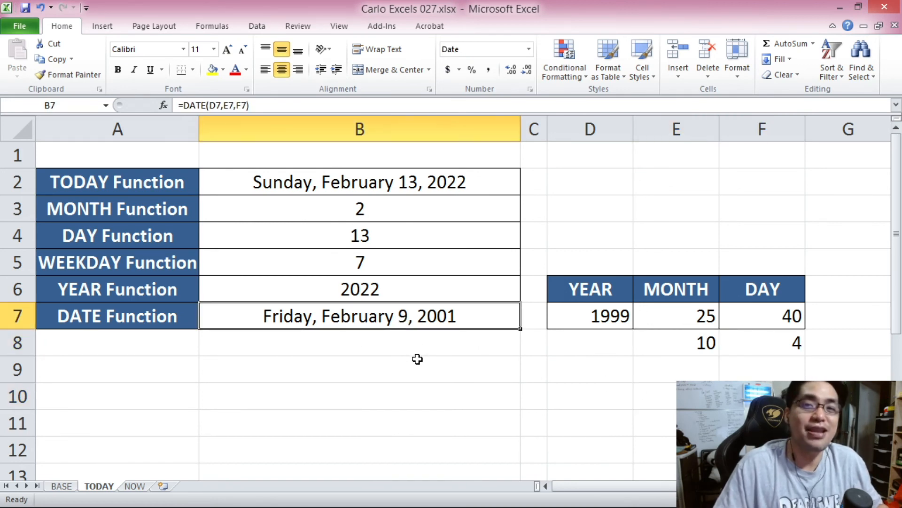